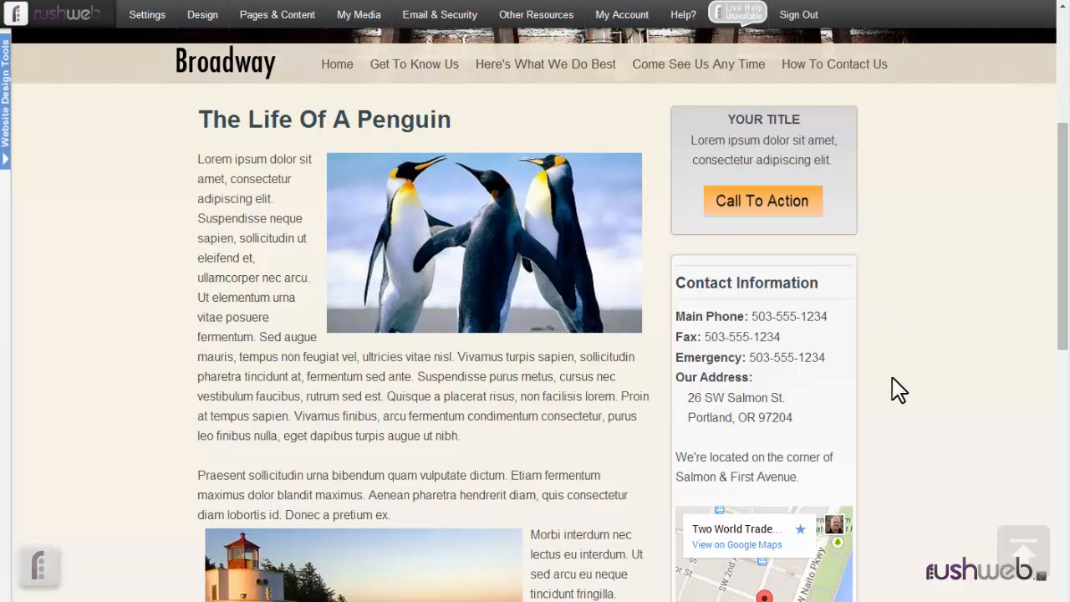
scroll(892, 378, down, 3)
scroll(892, 377, up, 3)
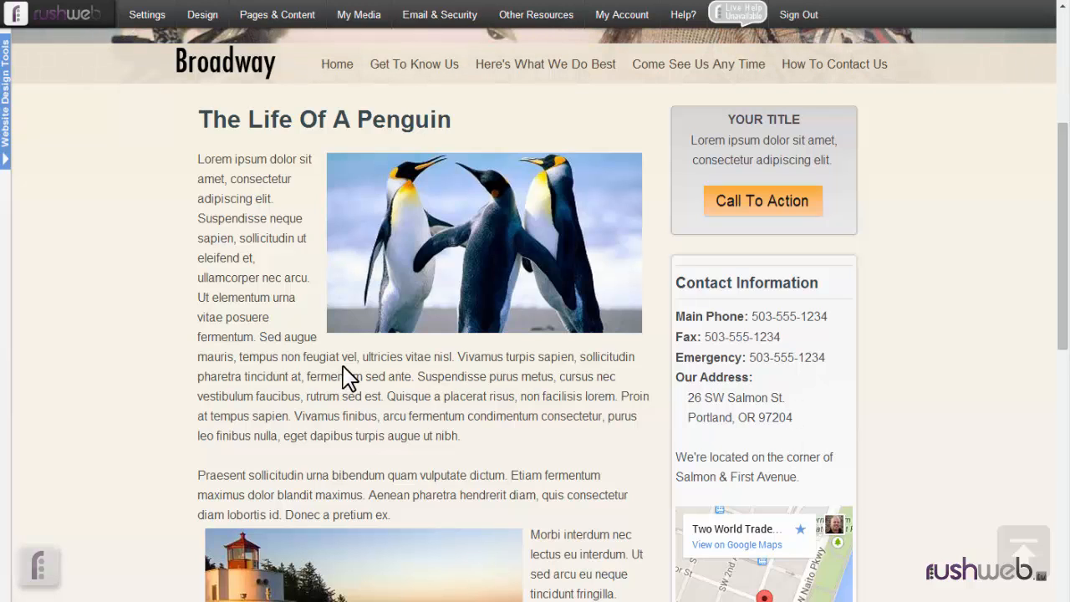
drag(338, 357, 463, 416)
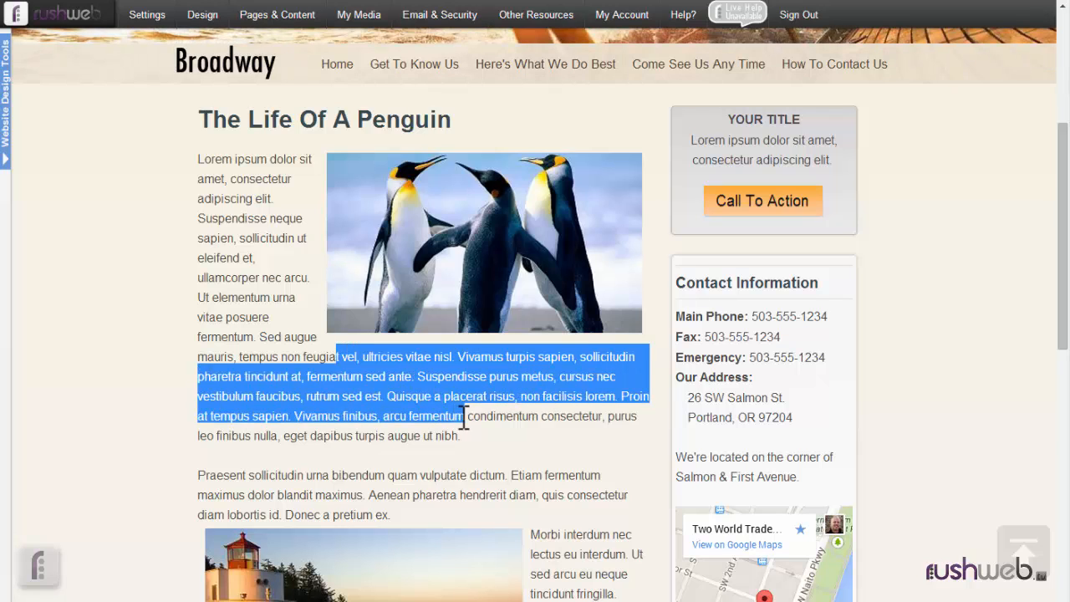
click(773, 355)
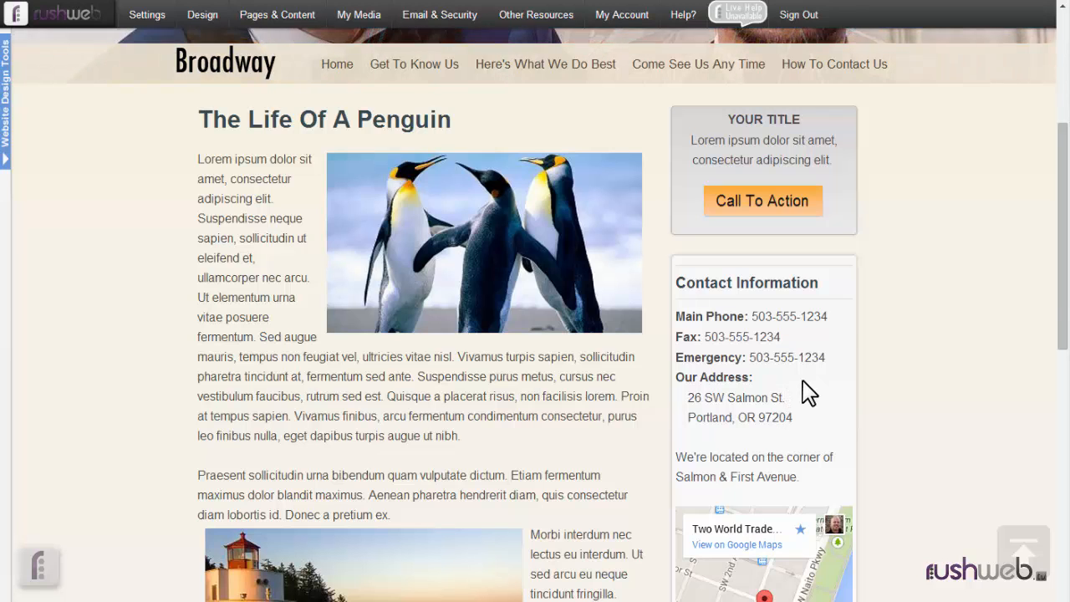
scroll(794, 388, up, 3)
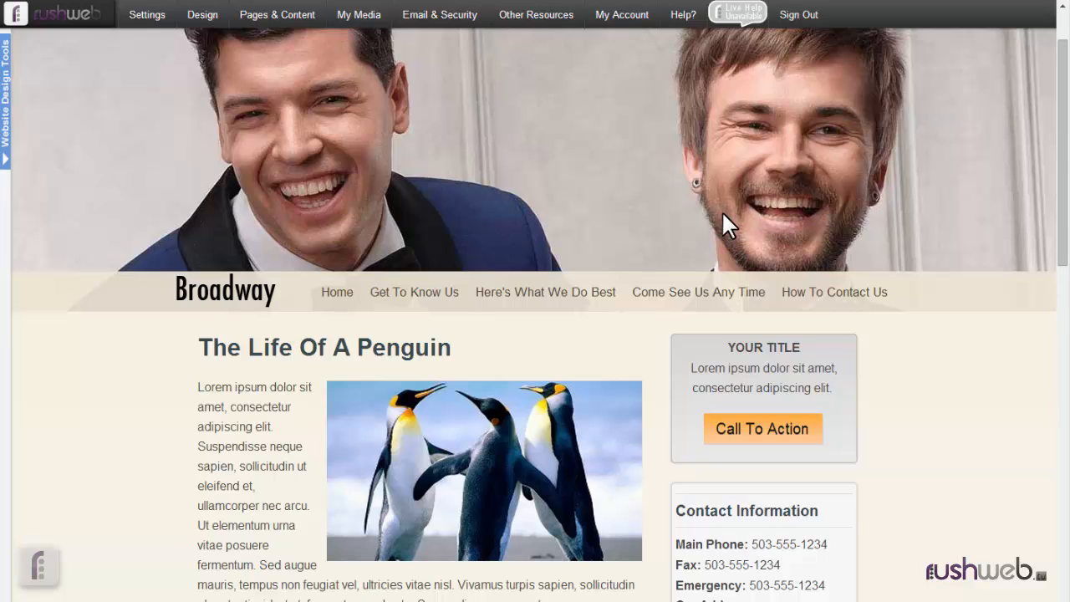
scroll(819, 530, down, 2)
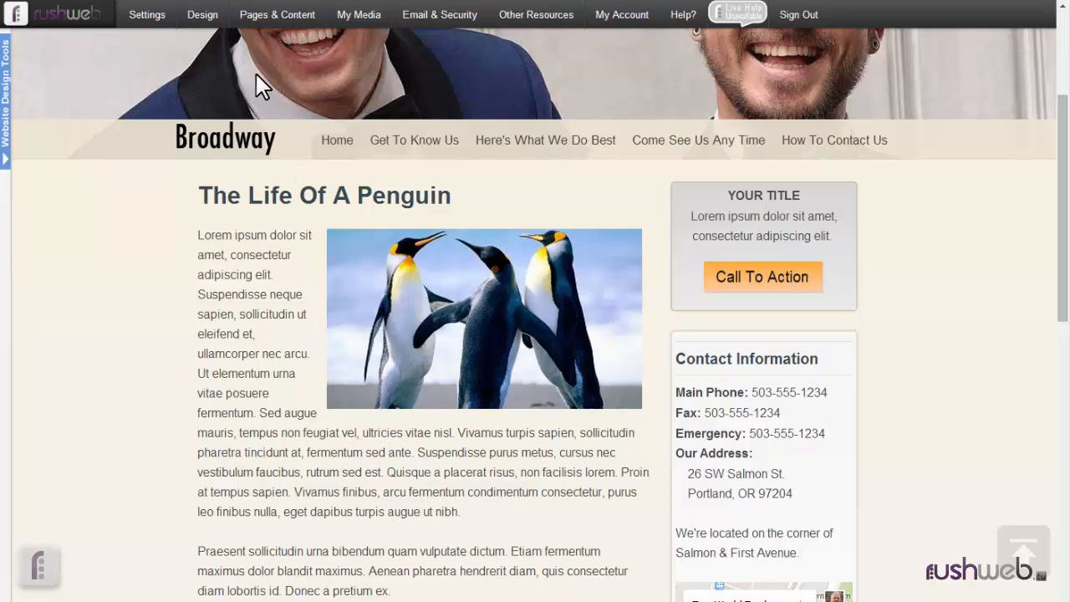
click(259, 17)
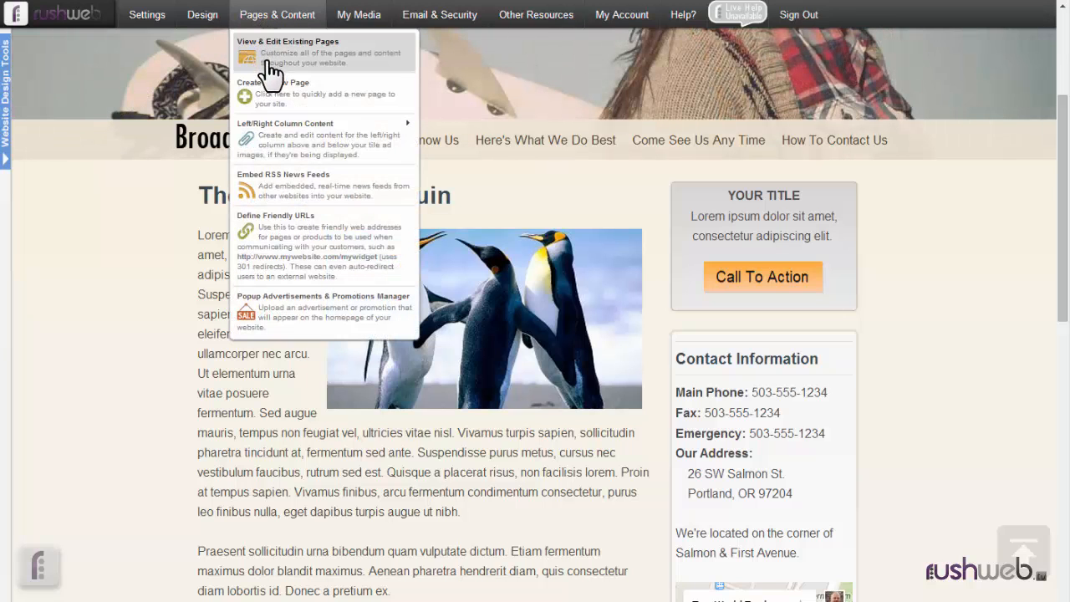
mouse_move(268, 138)
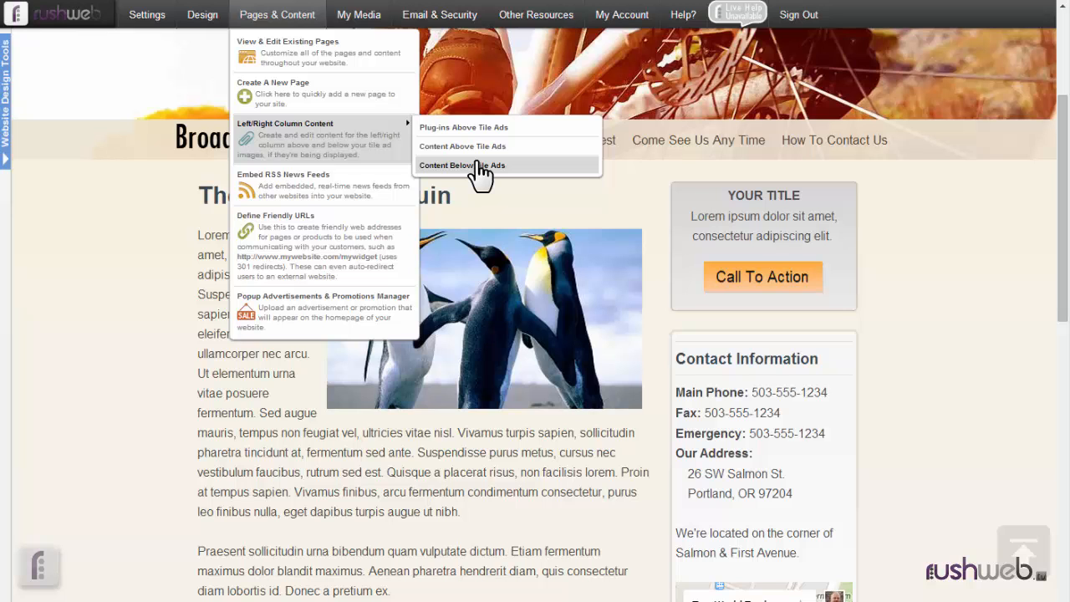
mouse_move(205, 22)
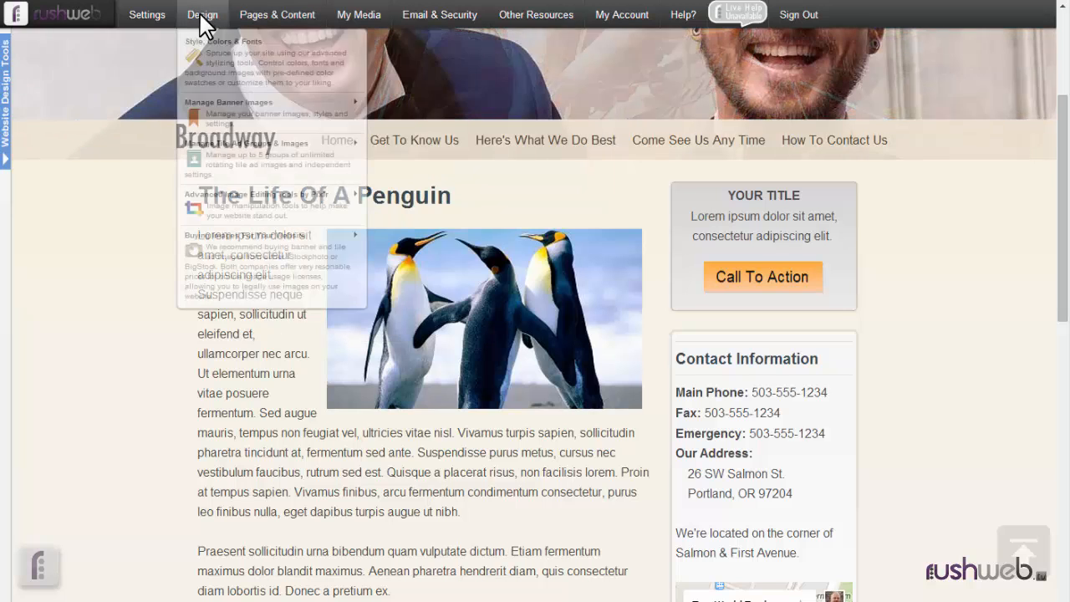
mouse_move(221, 109)
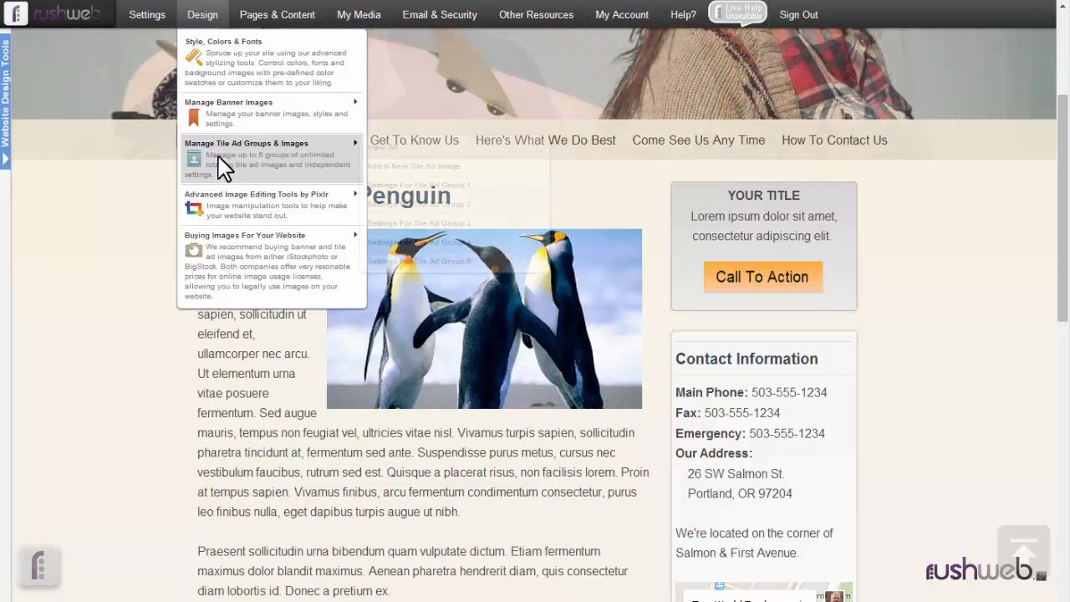
mouse_move(218, 156)
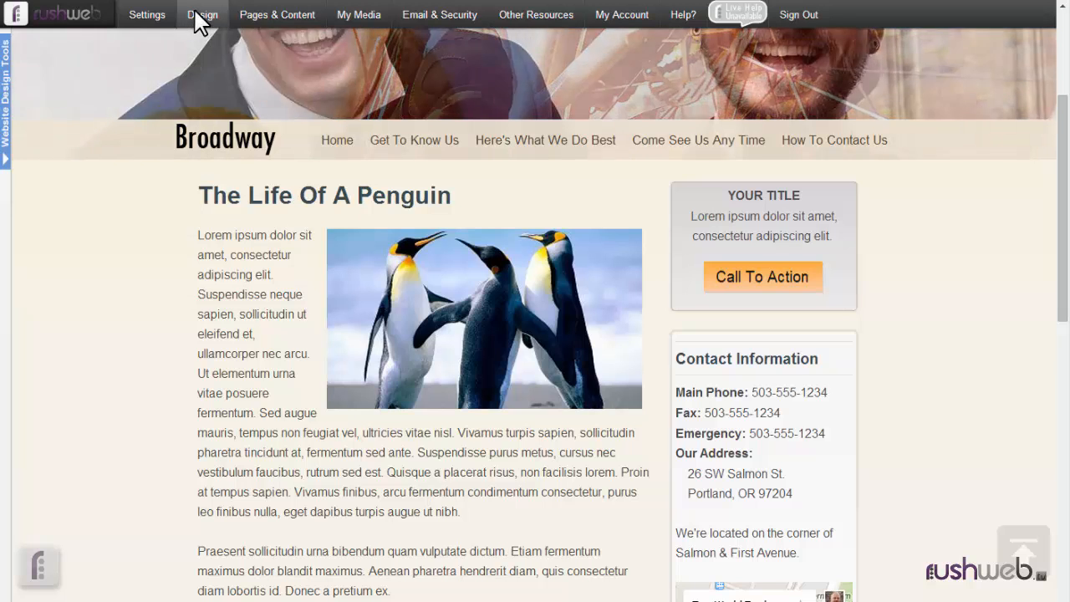
Open the overview of all tile ad groups and look through each group's images and settings.
click(201, 19)
mouse_move(259, 156)
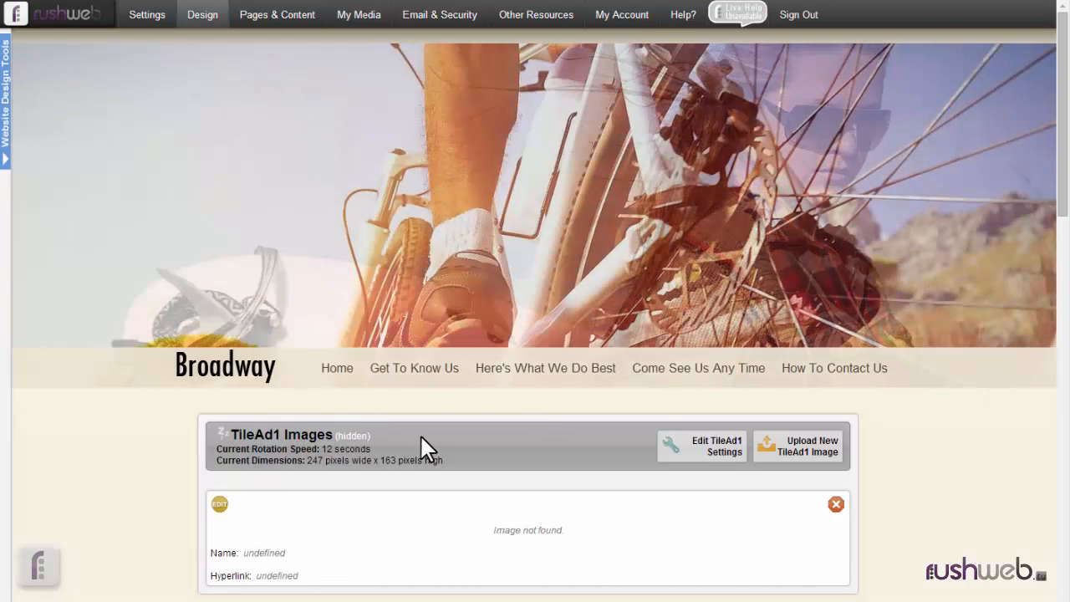
scroll(422, 447, down, 3)
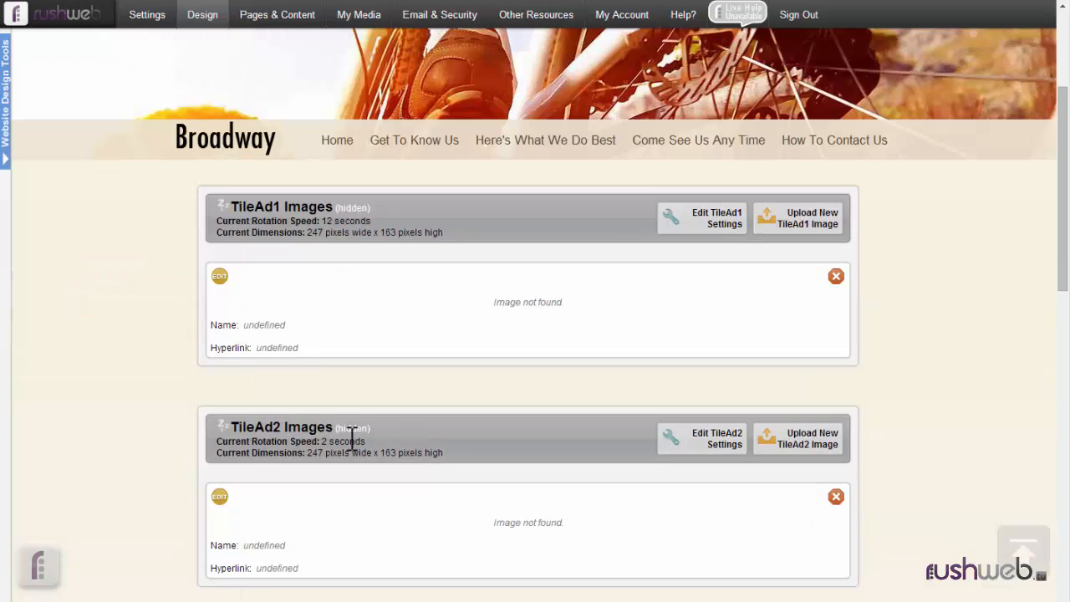
scroll(407, 452, down, 3)
scroll(407, 452, down, 8)
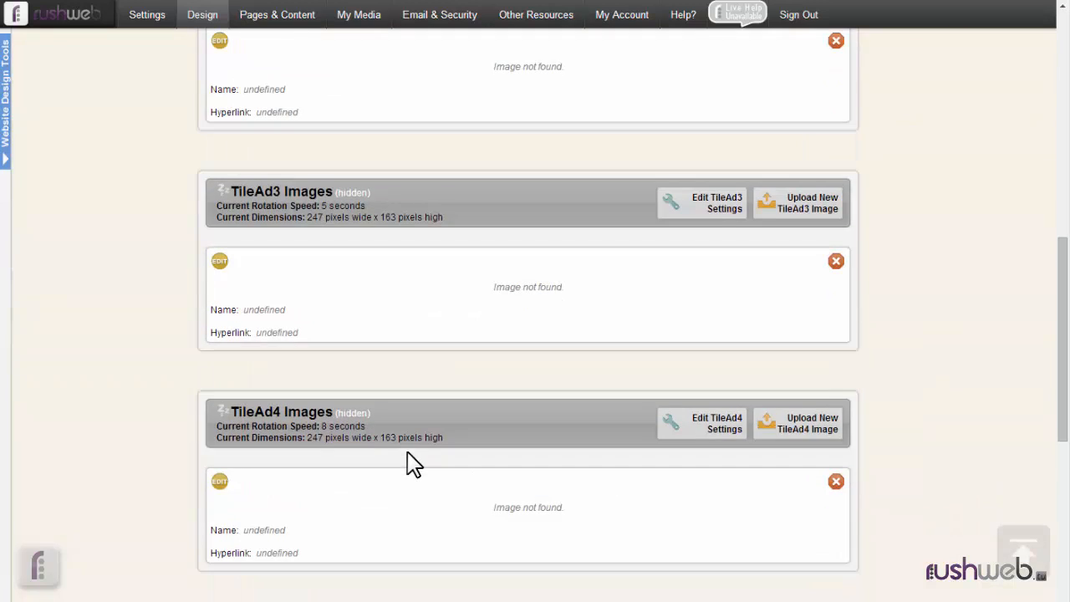
scroll(407, 452, up, 2)
scroll(407, 452, up, 9)
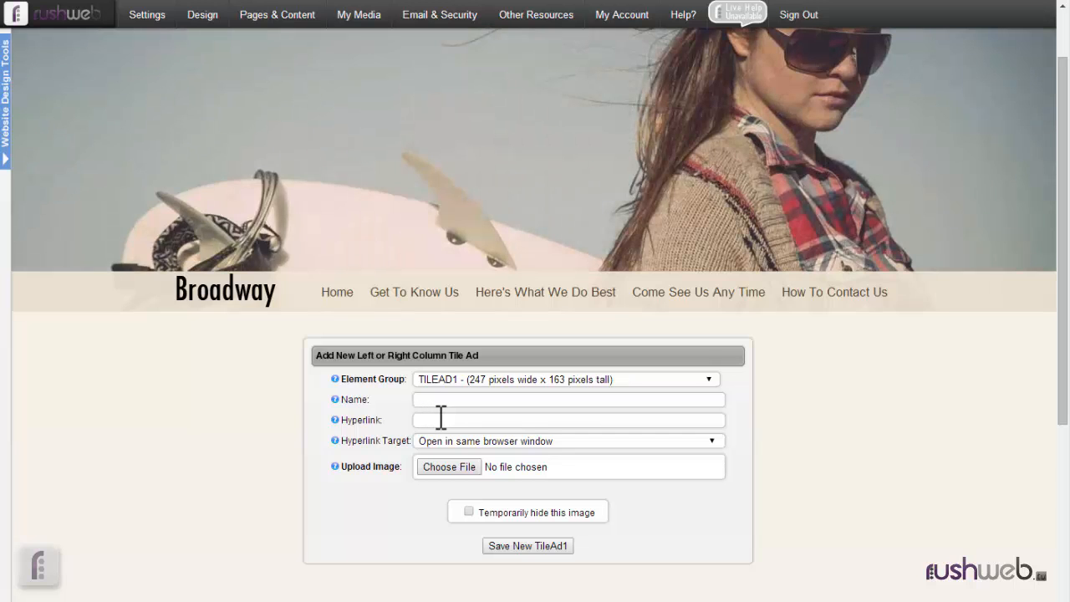
click(441, 418)
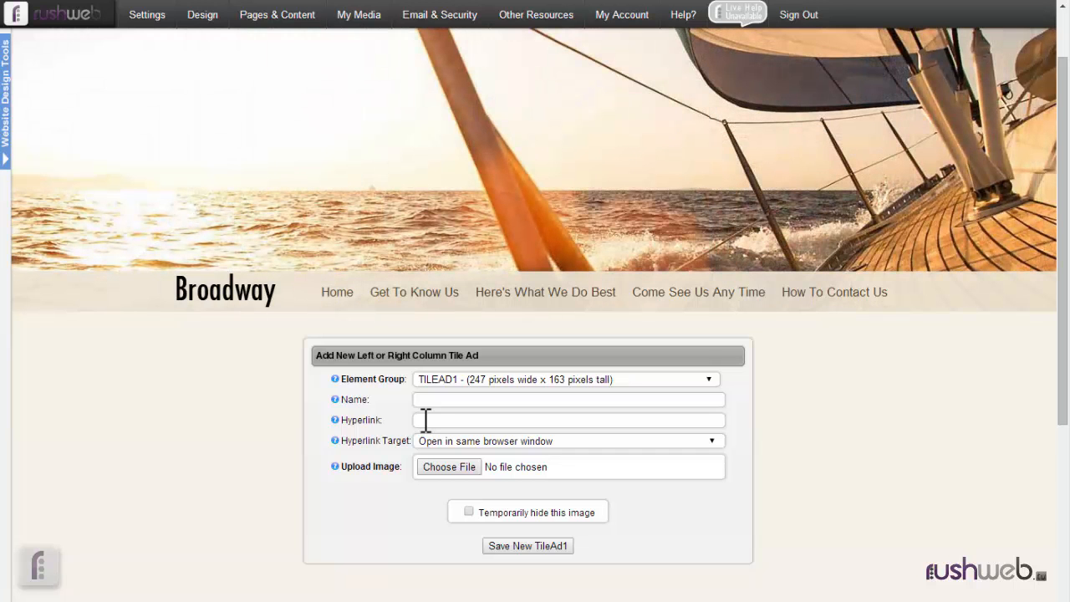
click(474, 443)
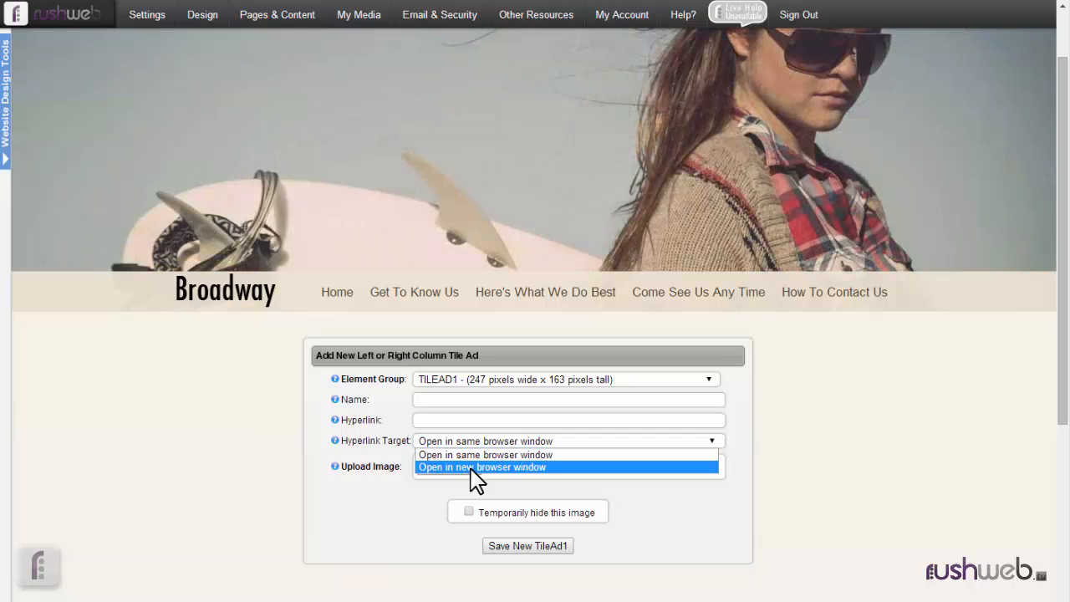
click(476, 467)
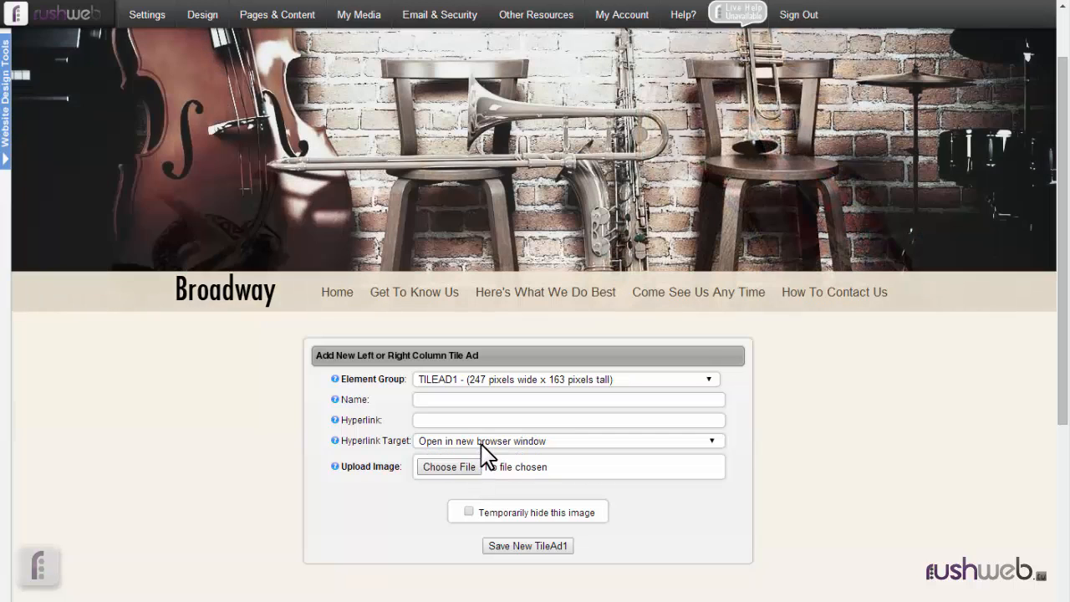
click(481, 444)
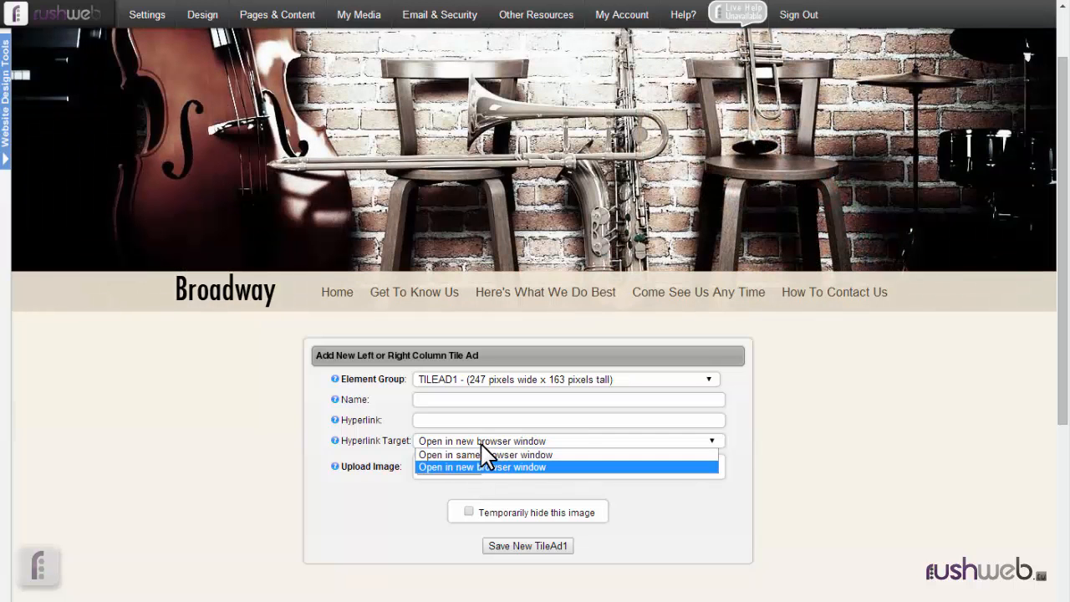
click(483, 454)
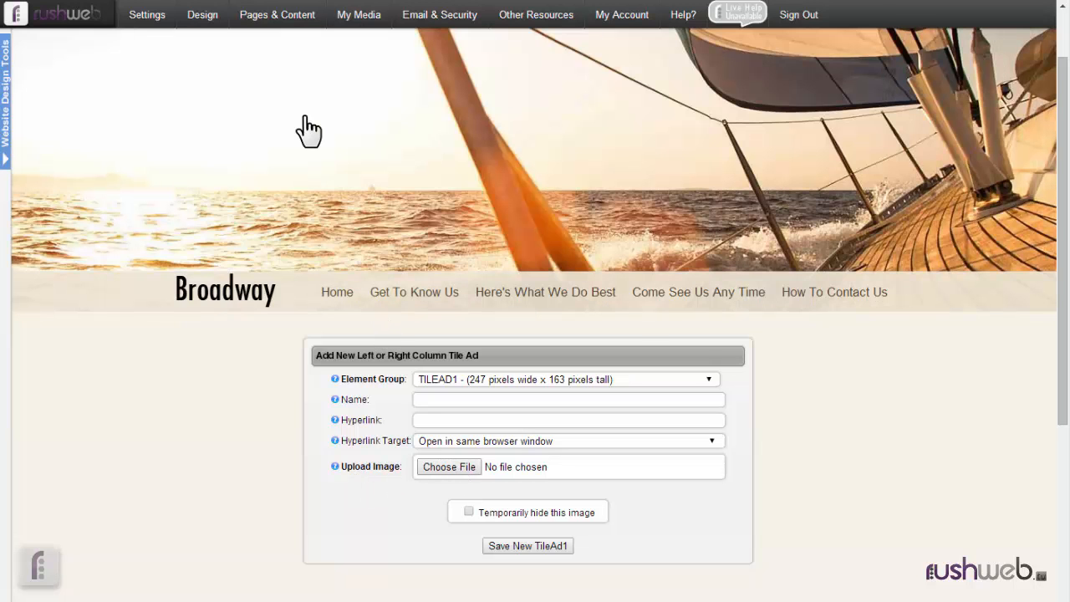
Upload sample-adimage-red.jpg as a new image for the TileAd1 group and save it.
double_click(270, 74)
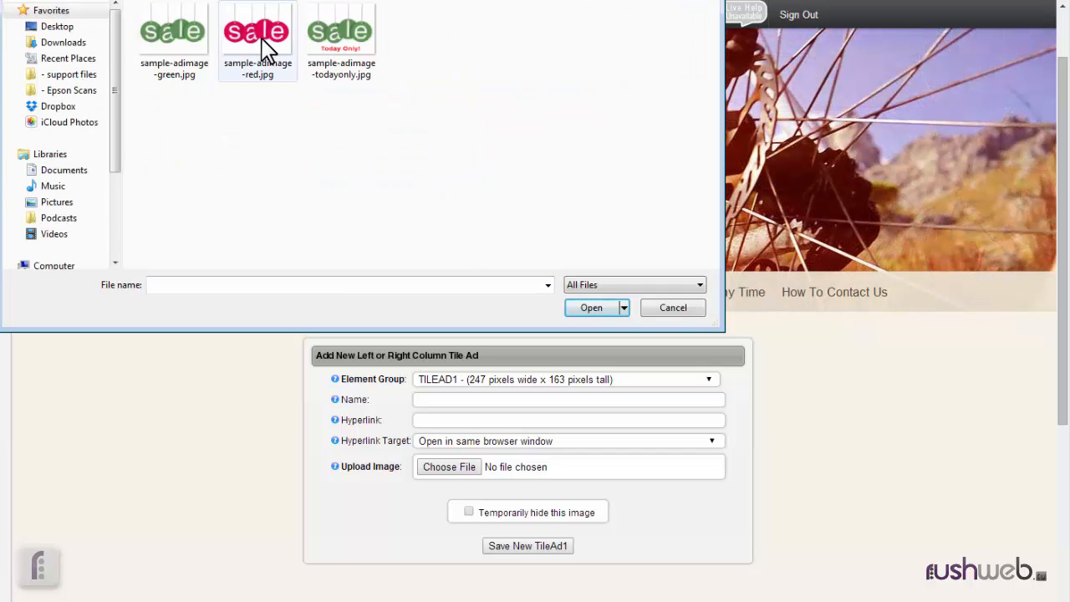
double_click(262, 40)
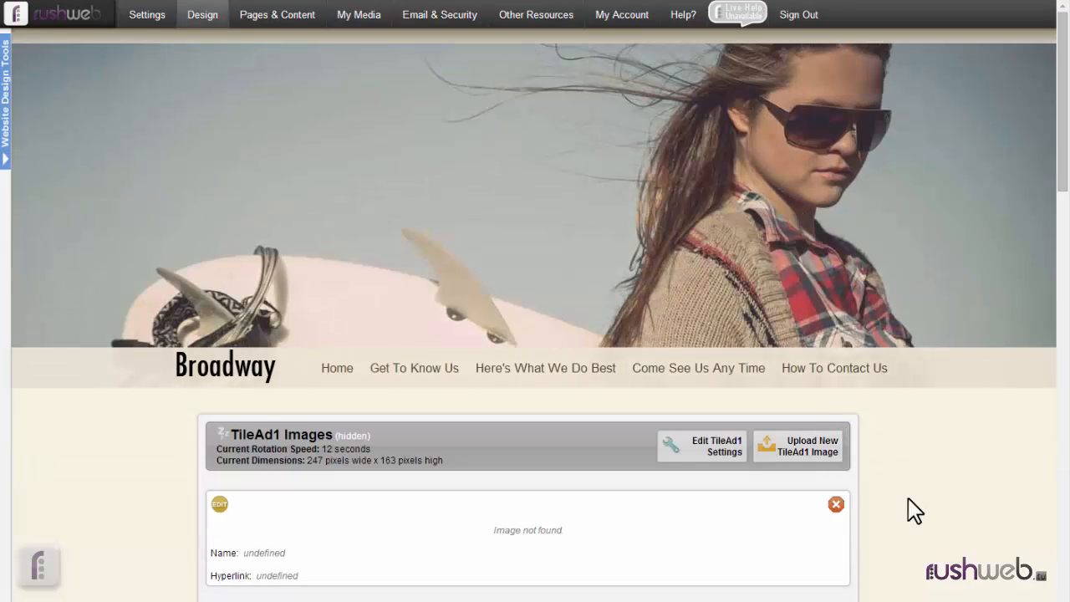
Delete the TileAd1 entry that has no image and confirm the deletion.
scroll(916, 511, down, 4)
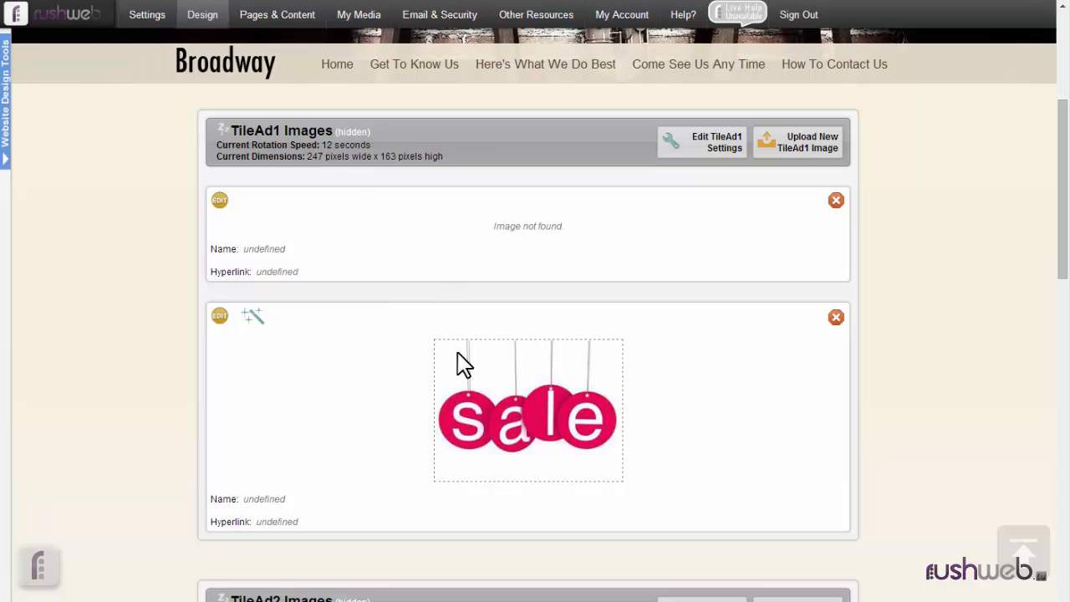
click(835, 201)
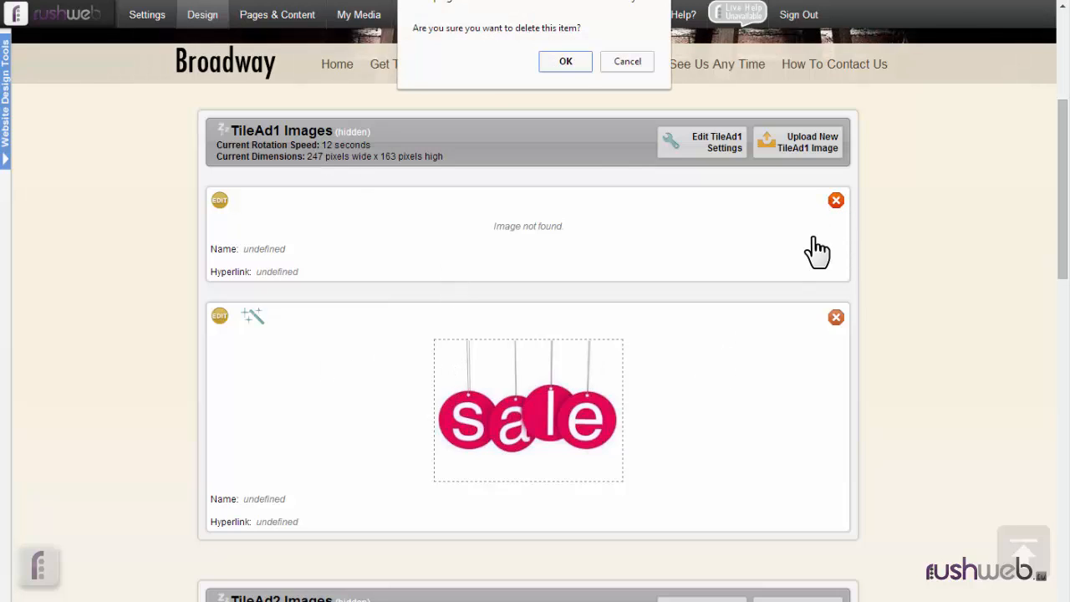
click(568, 62)
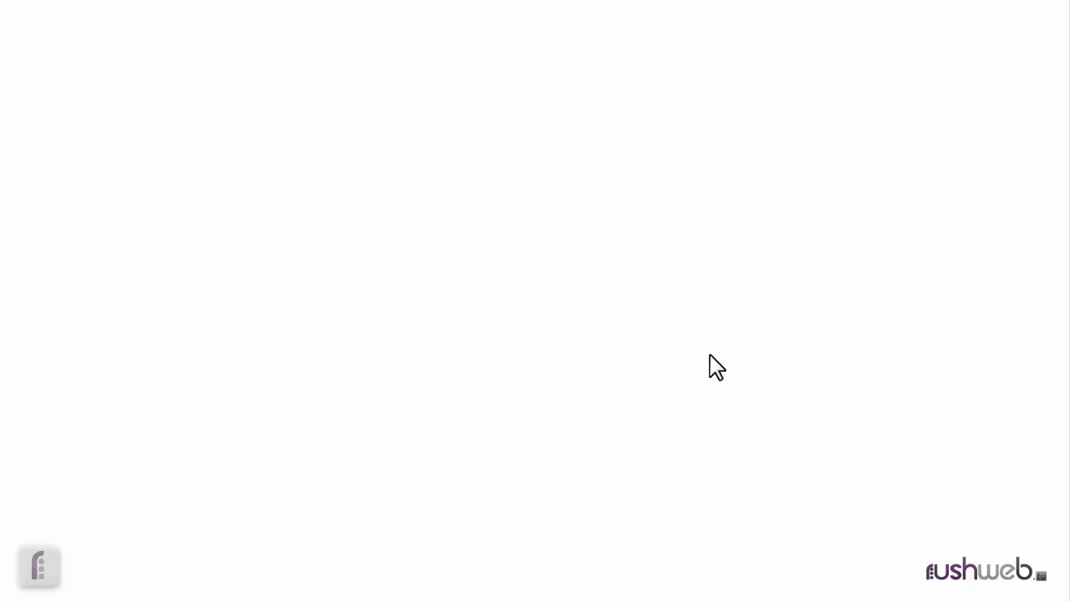
scroll(566, 501, down, 3)
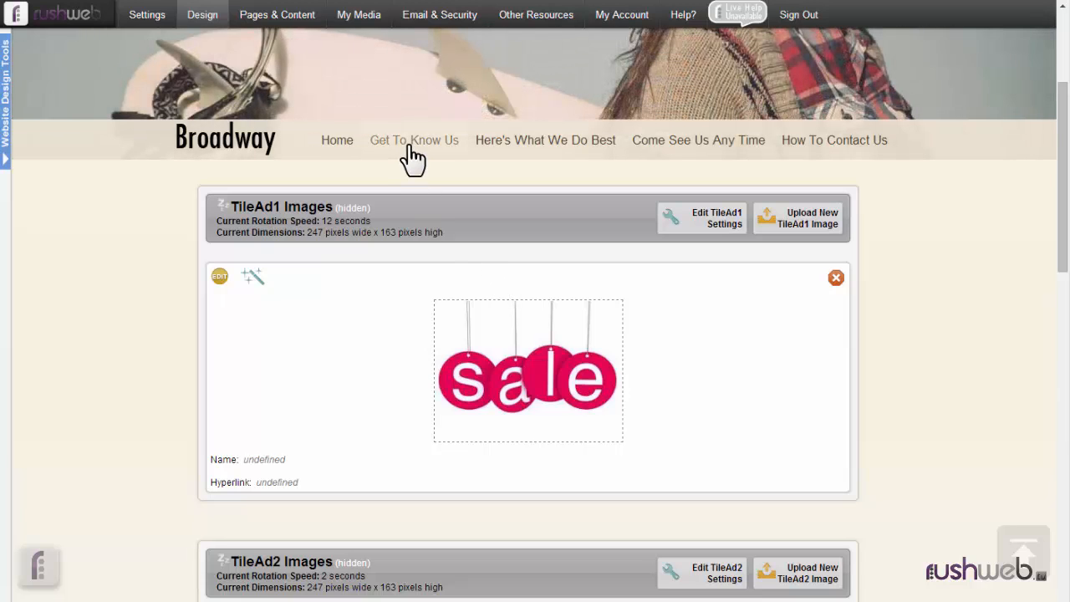
Open the Get To Know Us page and check its side column for the tile ad.
click(412, 150)
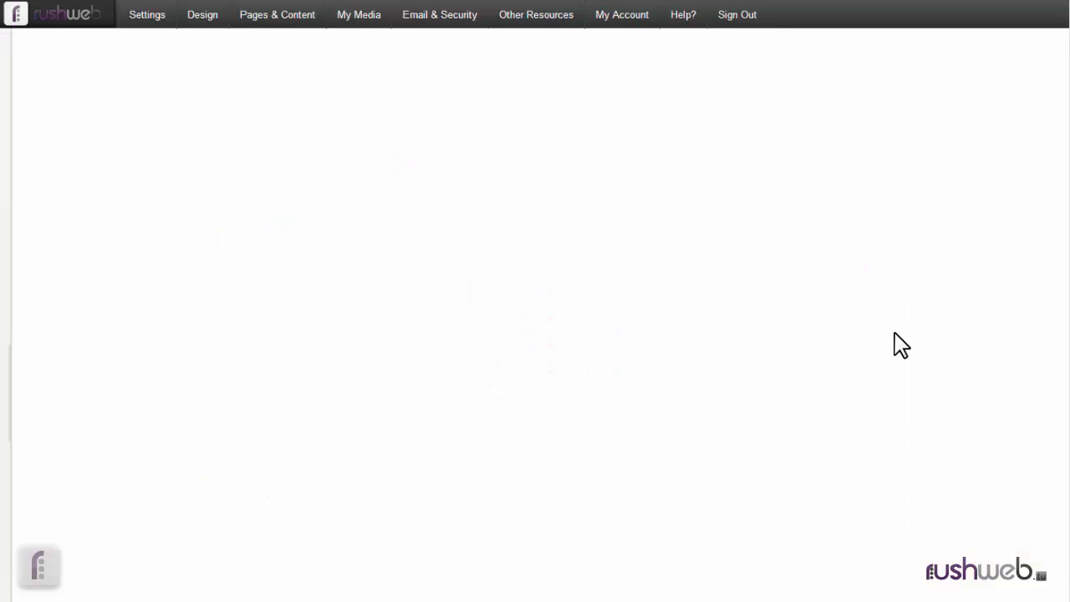
scroll(901, 344, down, 8)
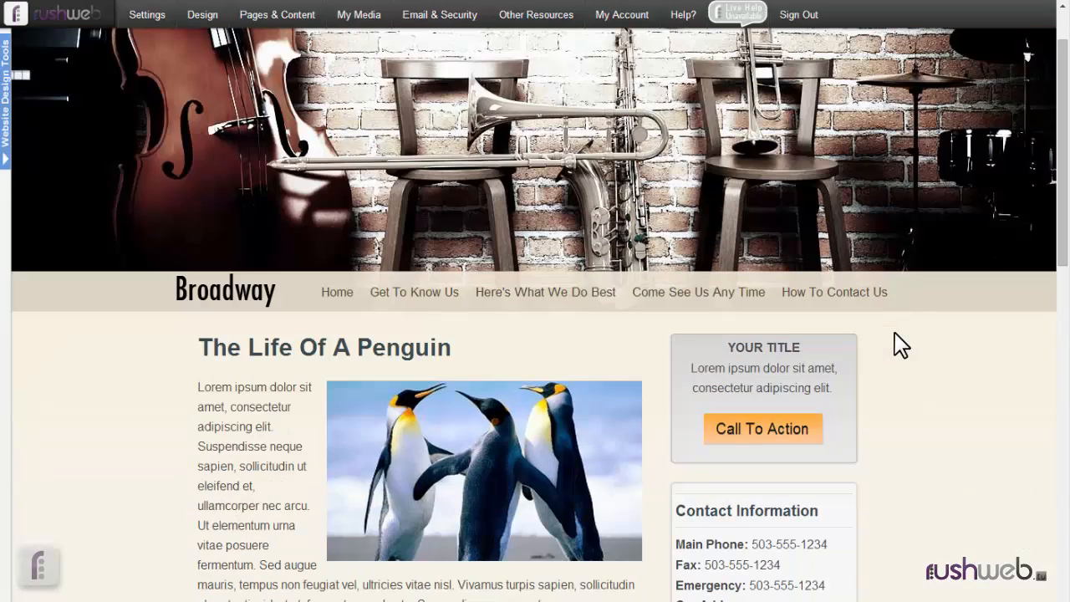
scroll(901, 345, down, 3)
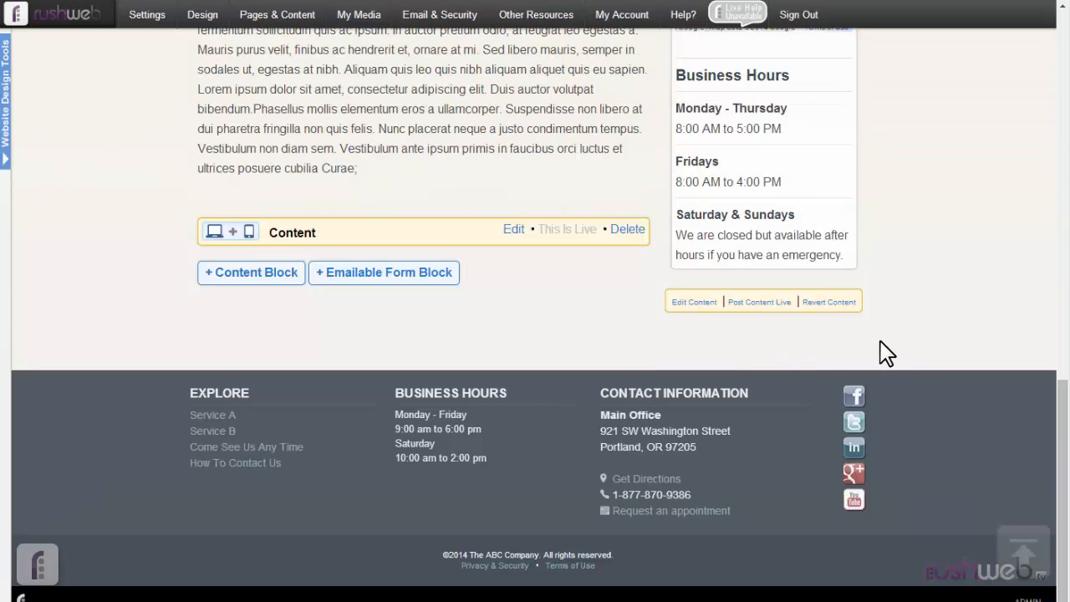
scroll(915, 298, up, 6)
scroll(911, 288, up, 6)
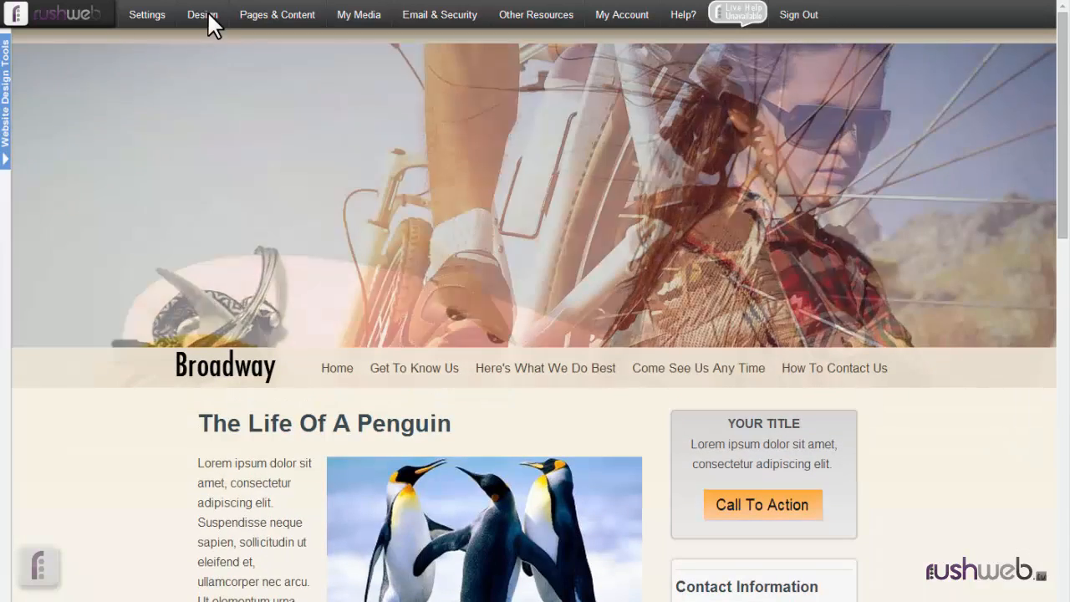
Unhide the TileAd1 group in the Tile Ad Group 1 settings, save the changes and check the ad in the page's side column.
mouse_move(207, 11)
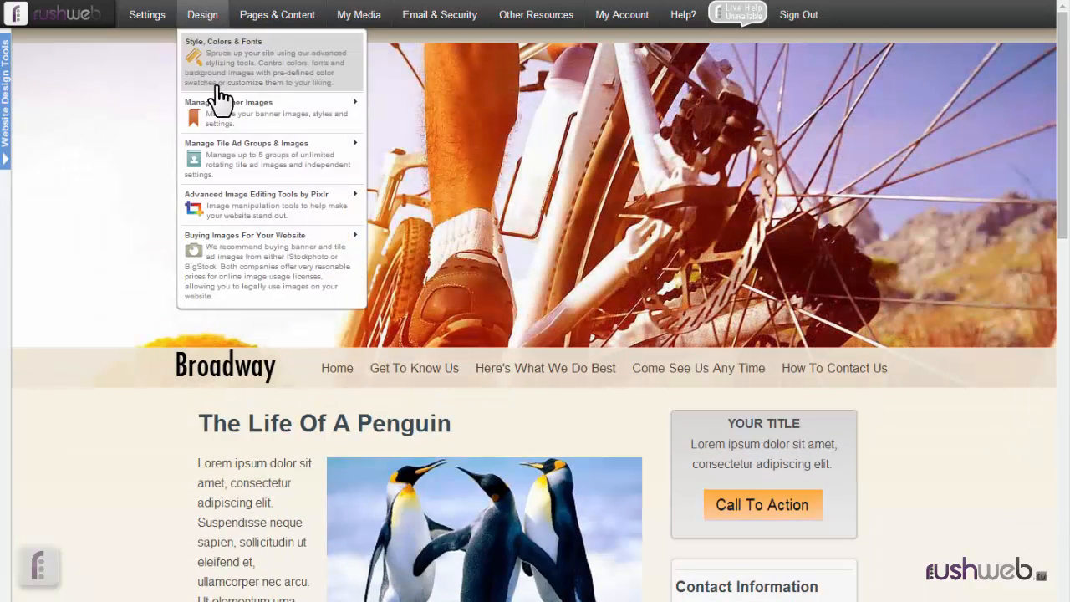
mouse_move(220, 110)
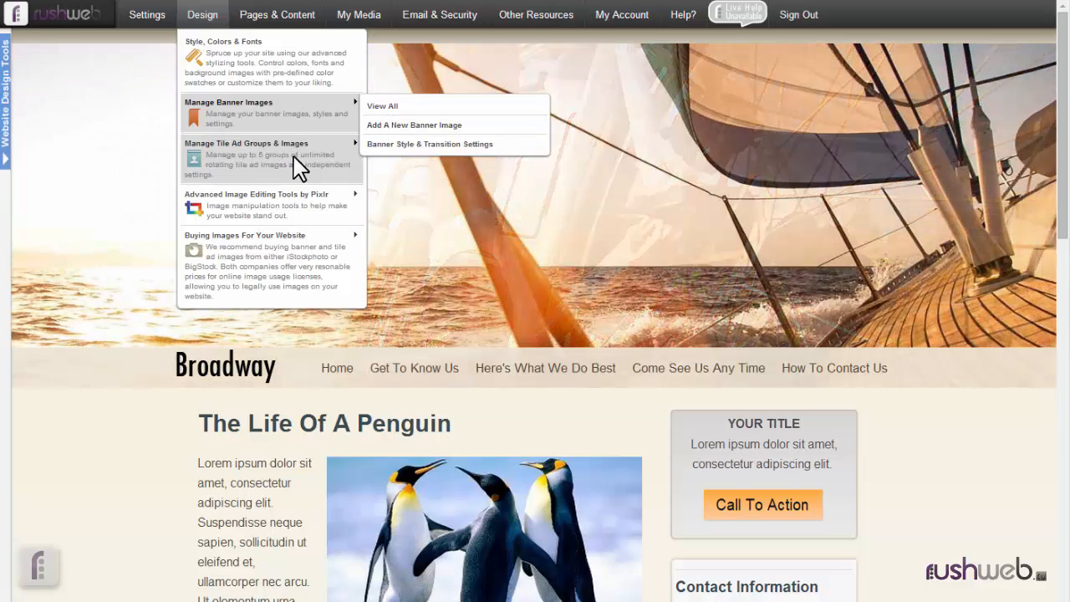
mouse_move(298, 168)
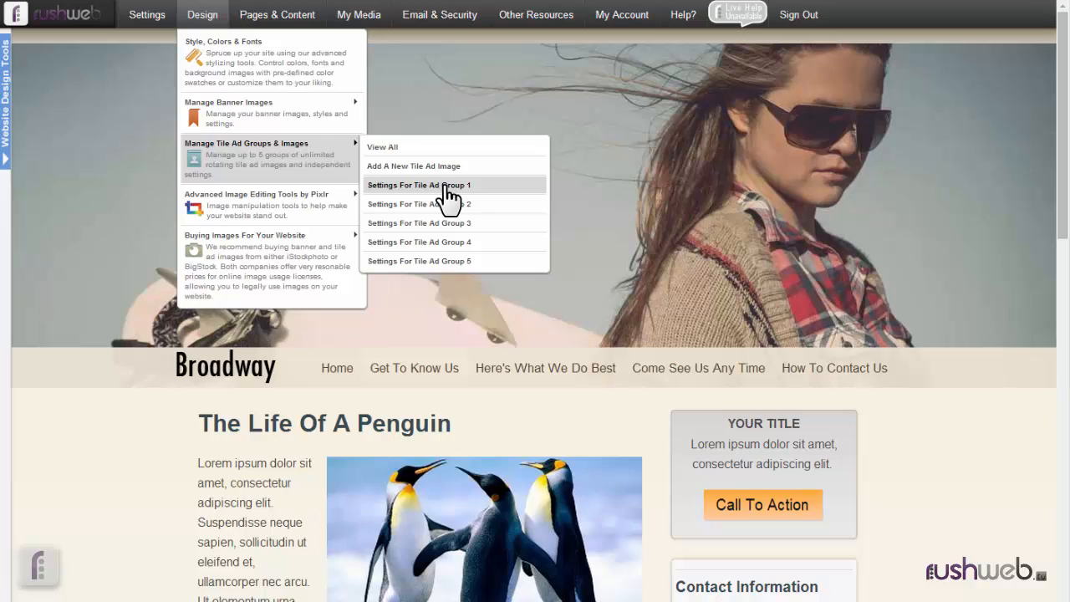
click(446, 185)
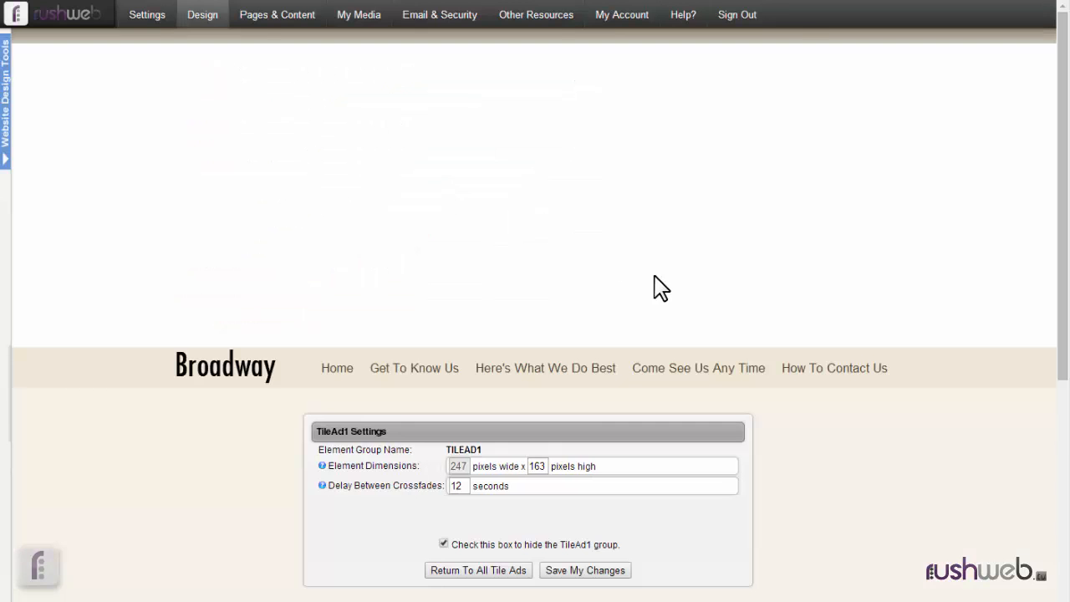
scroll(585, 325, down, 4)
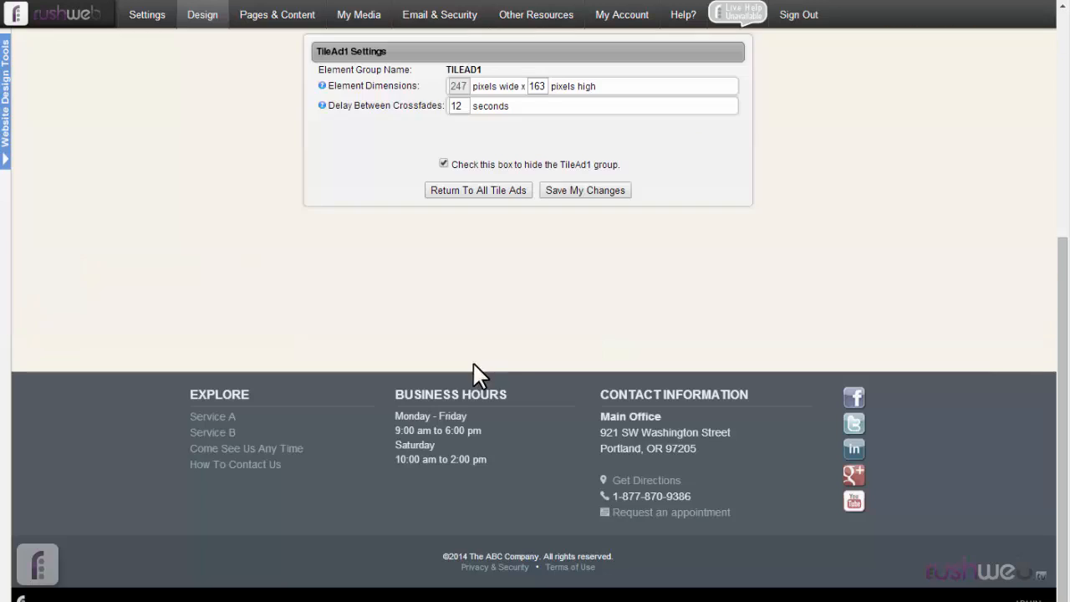
click(446, 163)
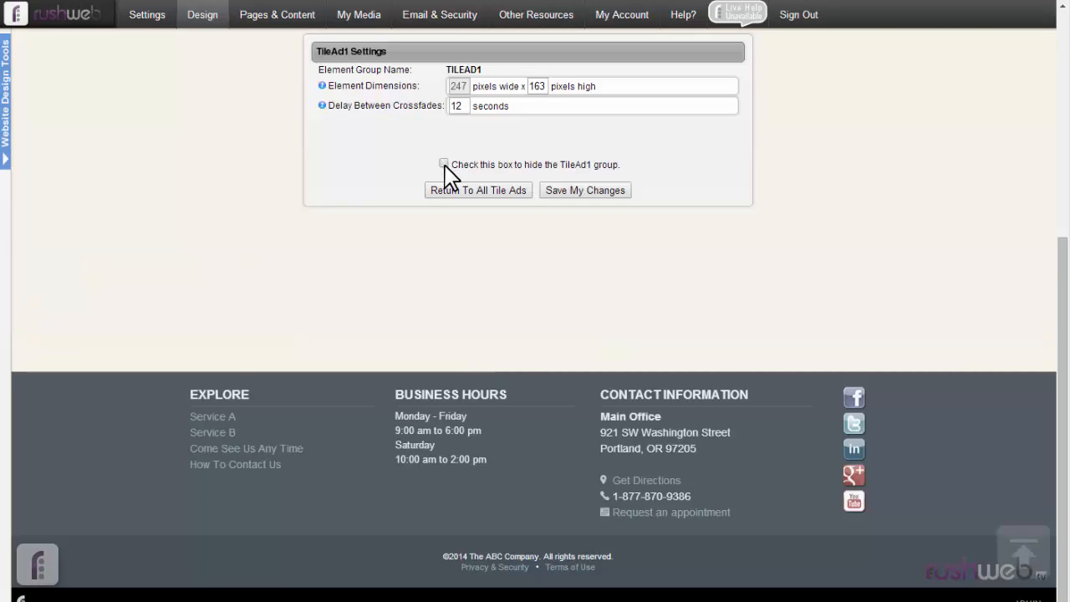
click(568, 192)
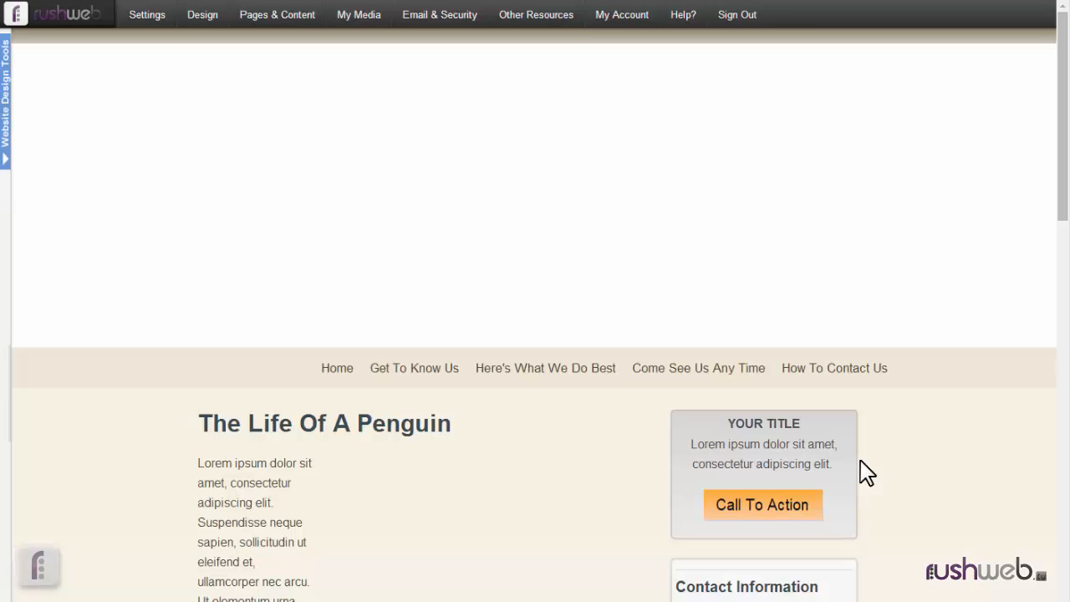
scroll(867, 473, down, 10)
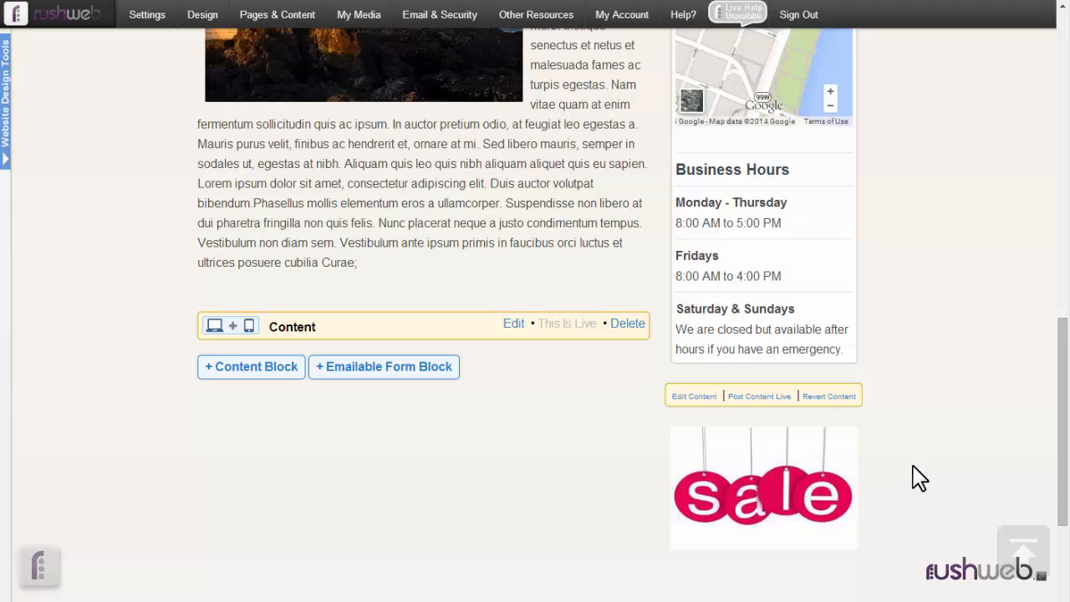
scroll(919, 478, up, 2)
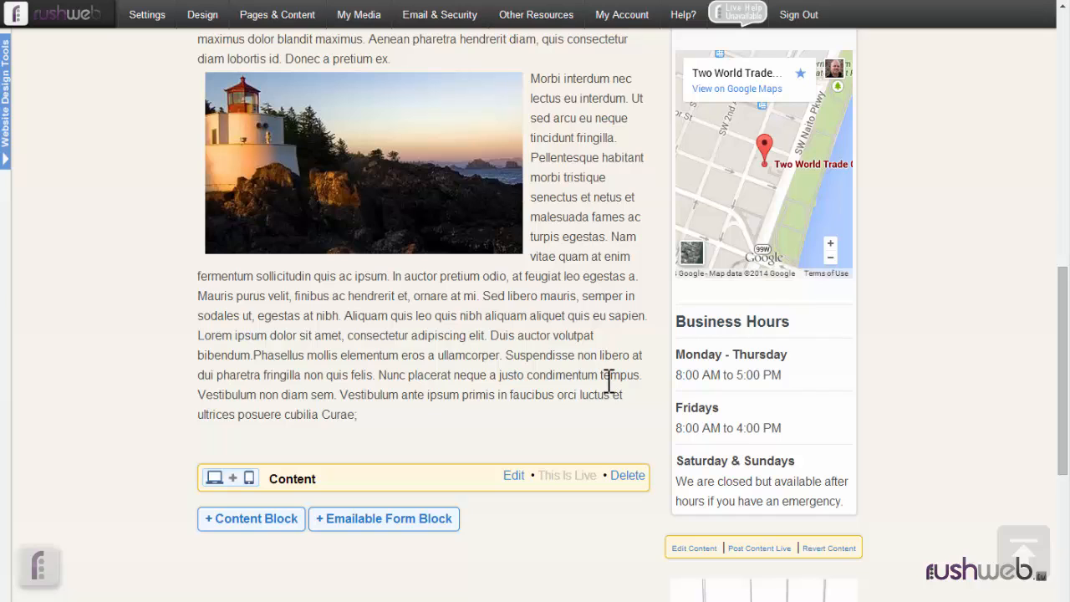
Upload sample-adimage-green.jpg as a new tile ad image in the TILEAD1 group and save it.
click(203, 19)
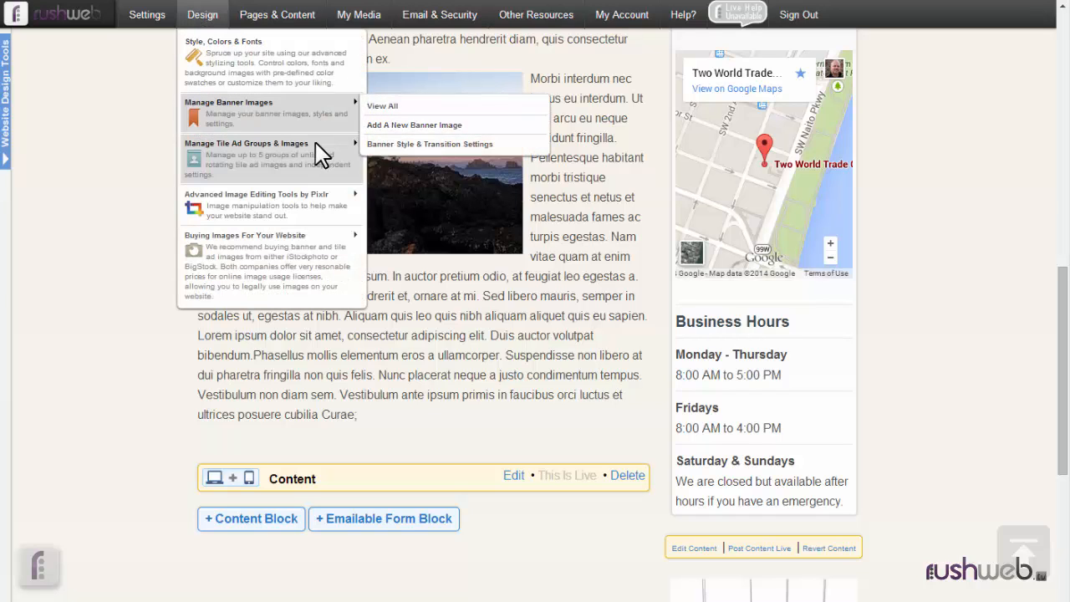
mouse_move(316, 143)
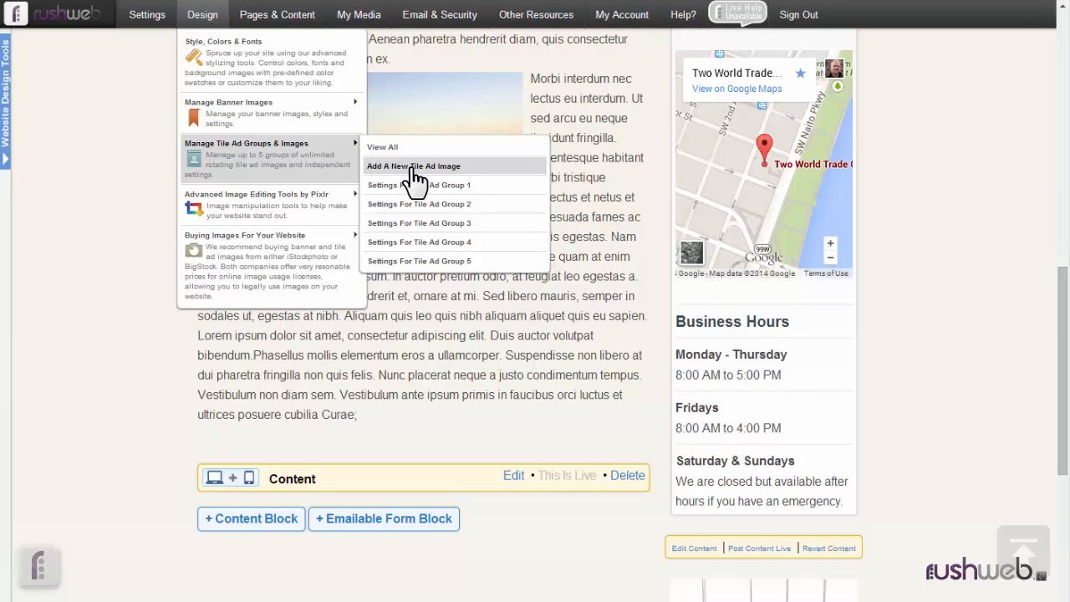
click(476, 261)
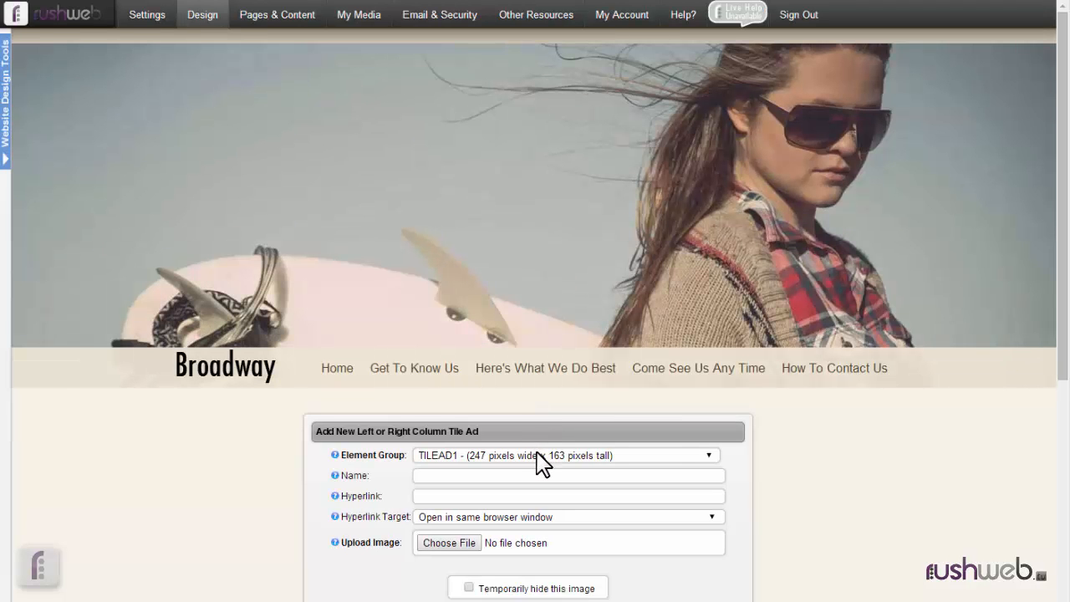
click(541, 458)
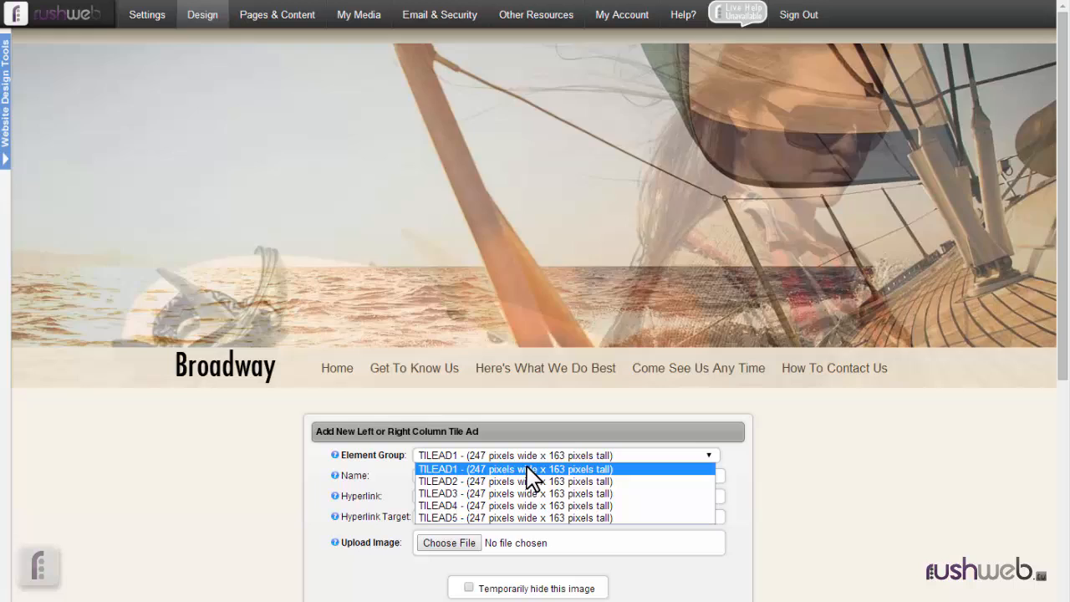
click(527, 469)
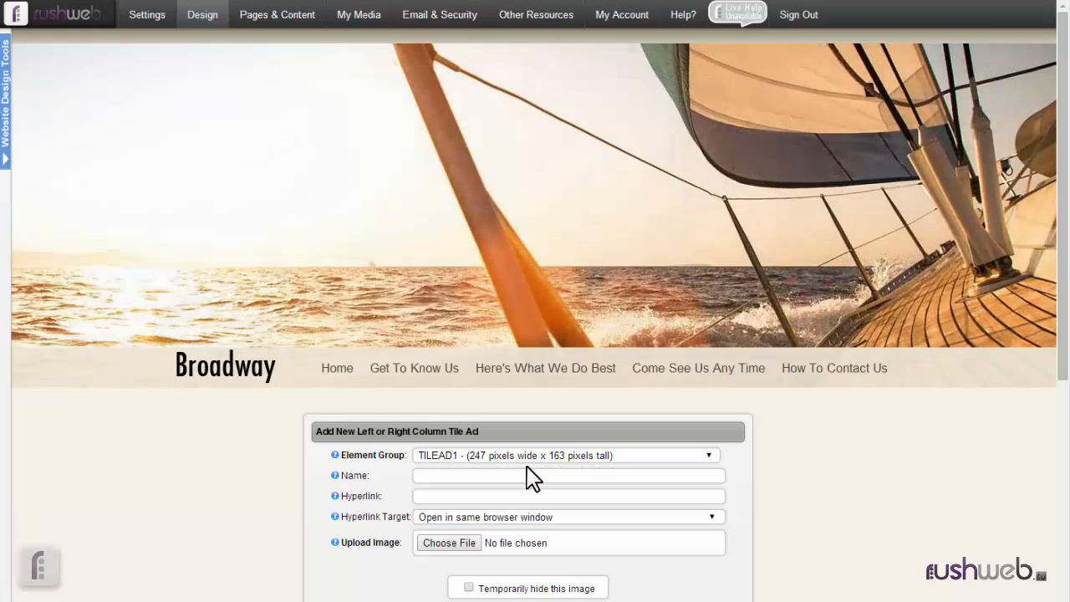
click(465, 543)
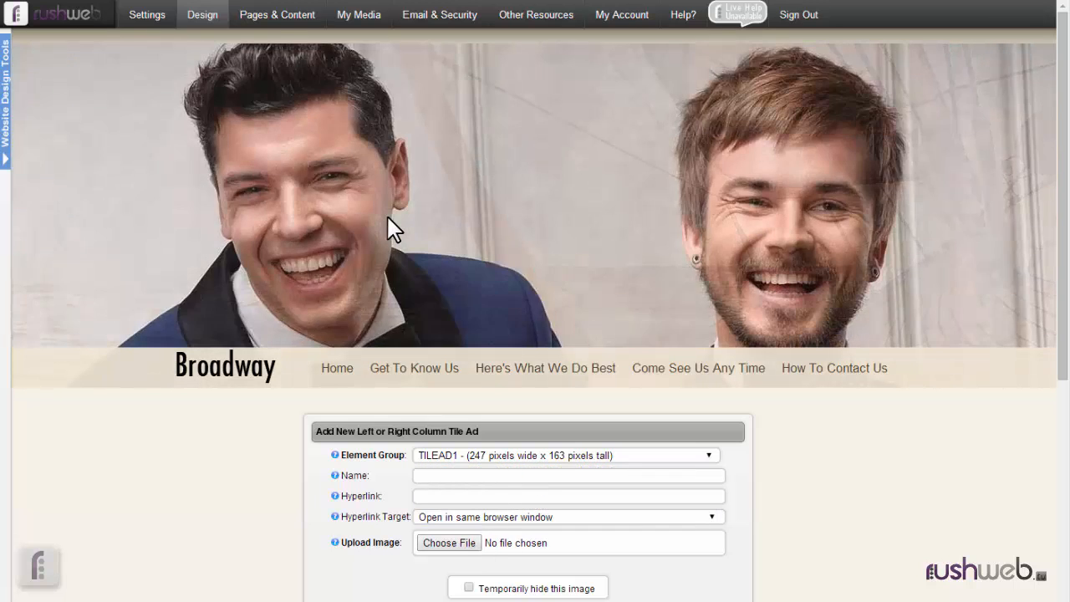
double_click(175, 46)
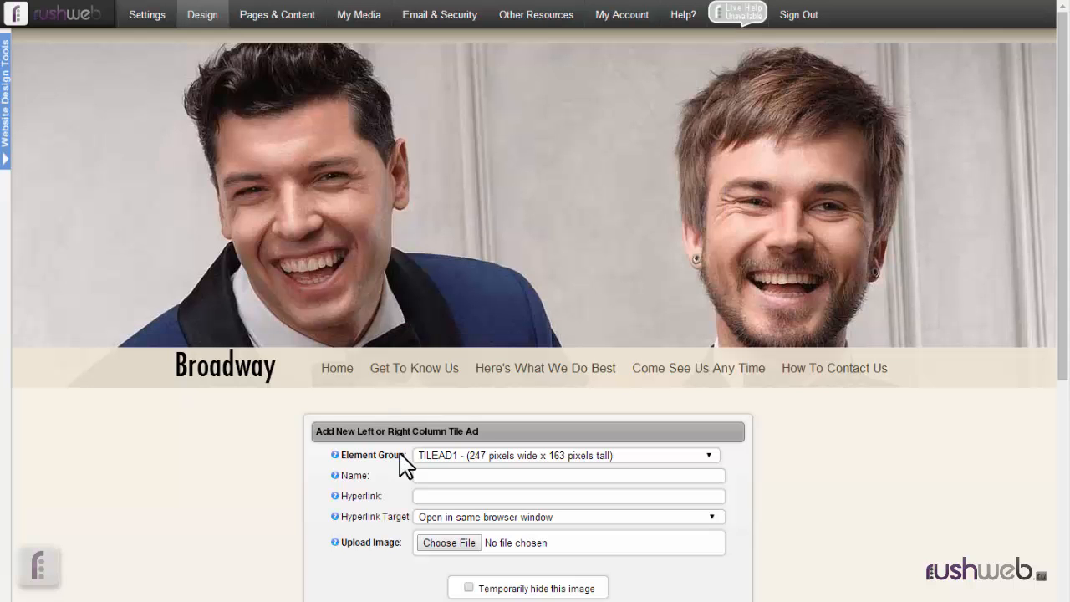
scroll(451, 456, down, 1)
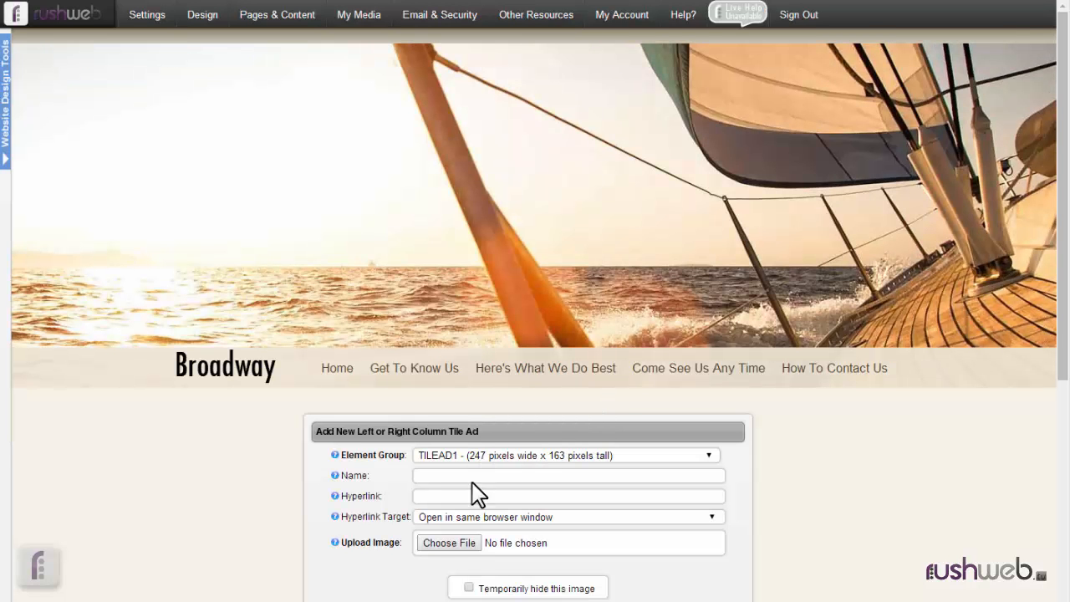
Add sample-adimage-todayonly.jpg as another tile ad image in the TILEAD1 group and save it.
click(449, 543)
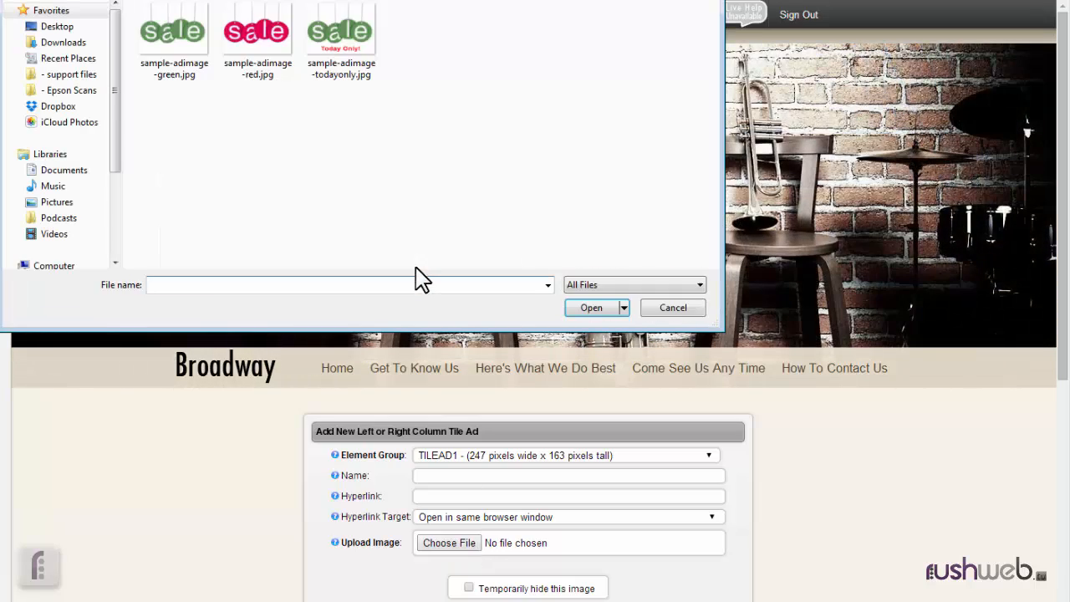
double_click(341, 30)
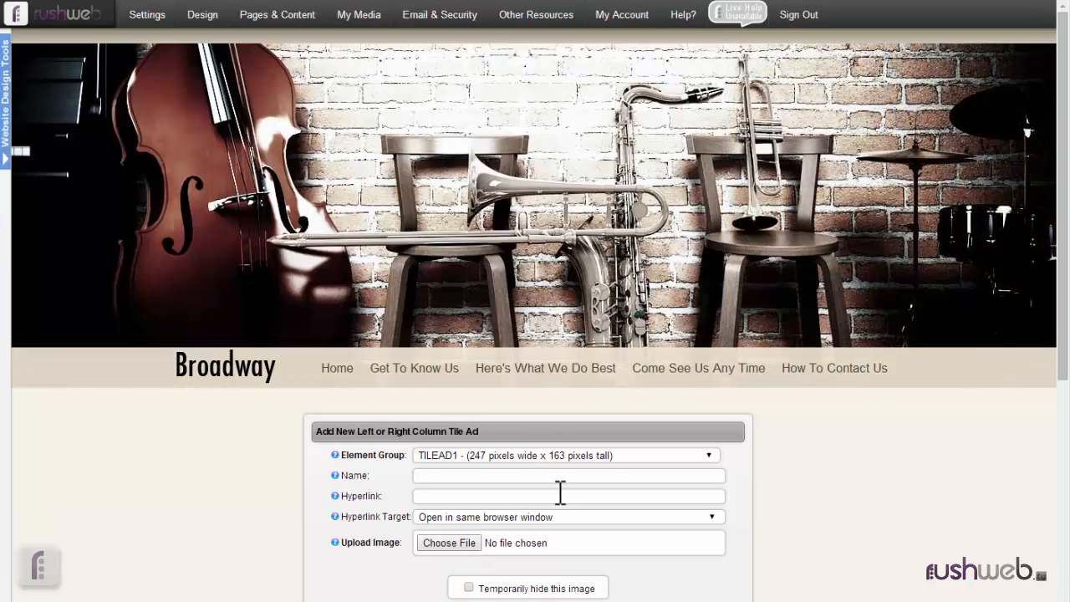
scroll(560, 492, down, 2)
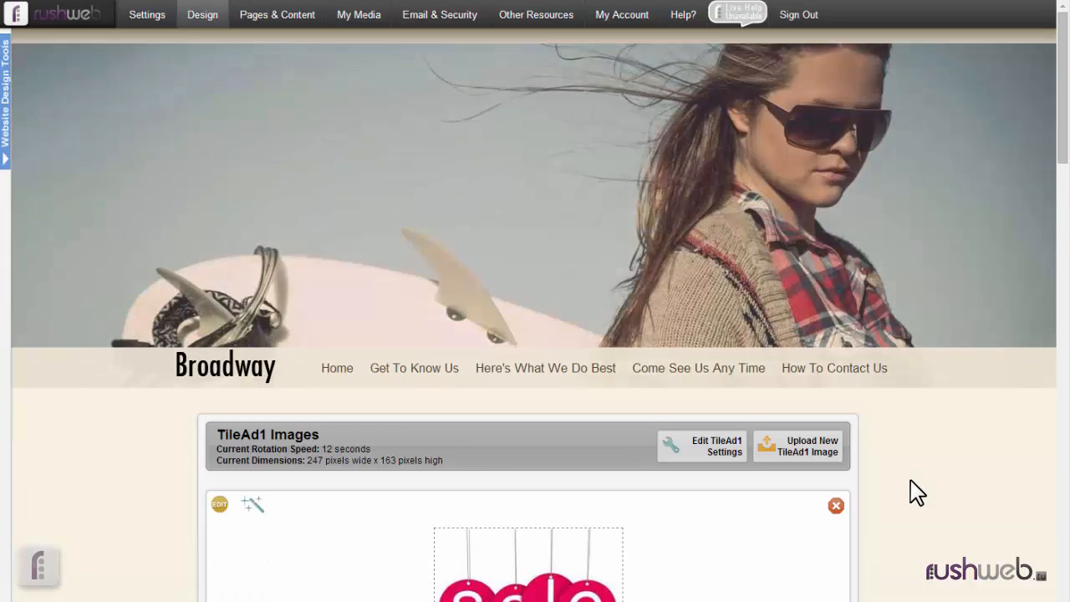
Review the images listed for the TileAd1 group and check how they rotate in the page's side column.
scroll(911, 492, down, 3)
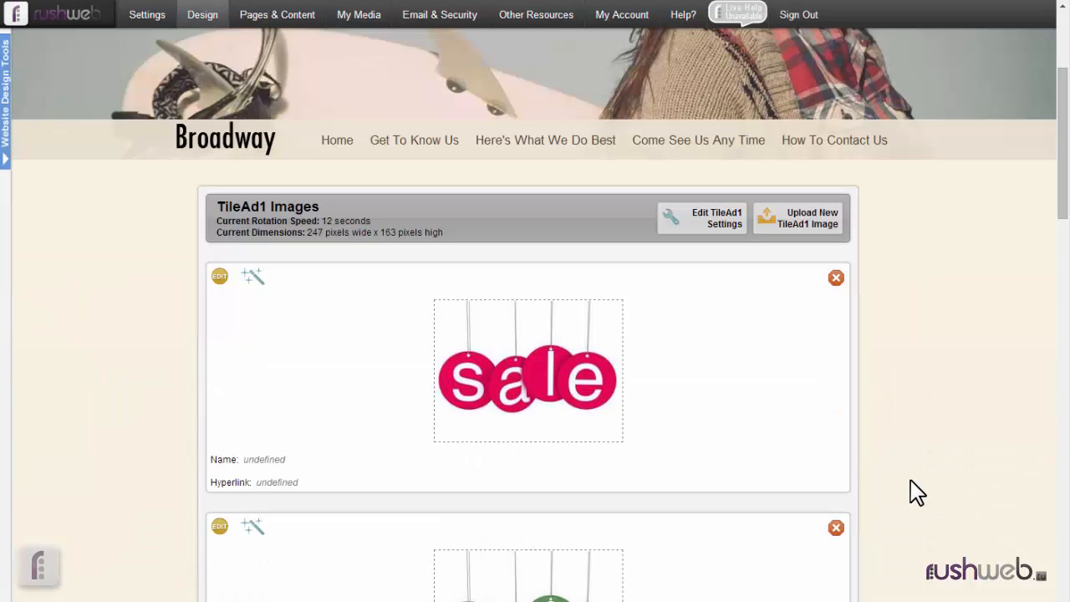
scroll(910, 480, down, 5)
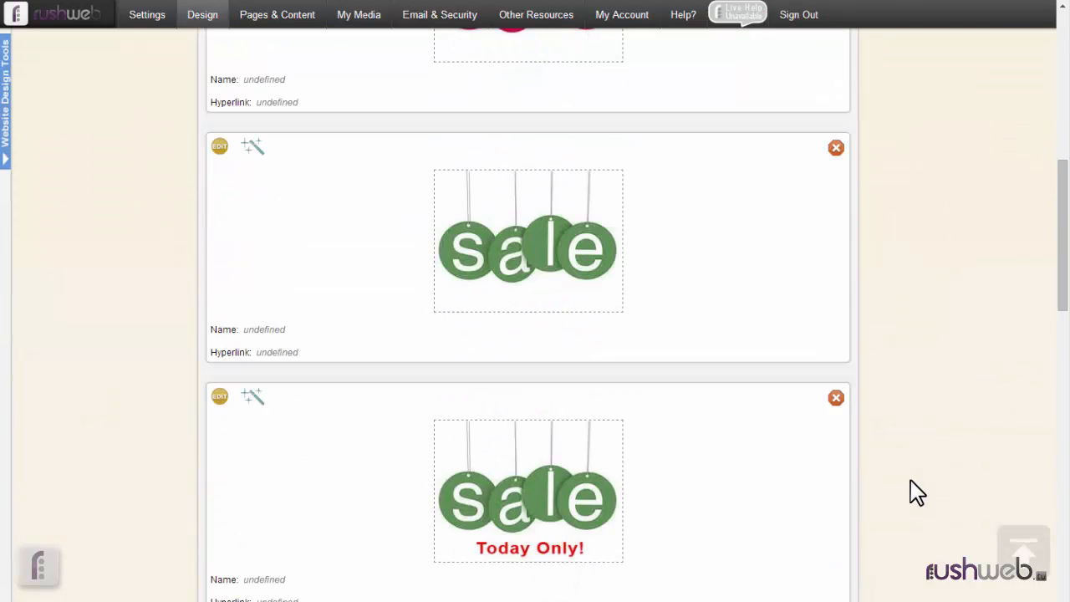
scroll(911, 479, up, 4)
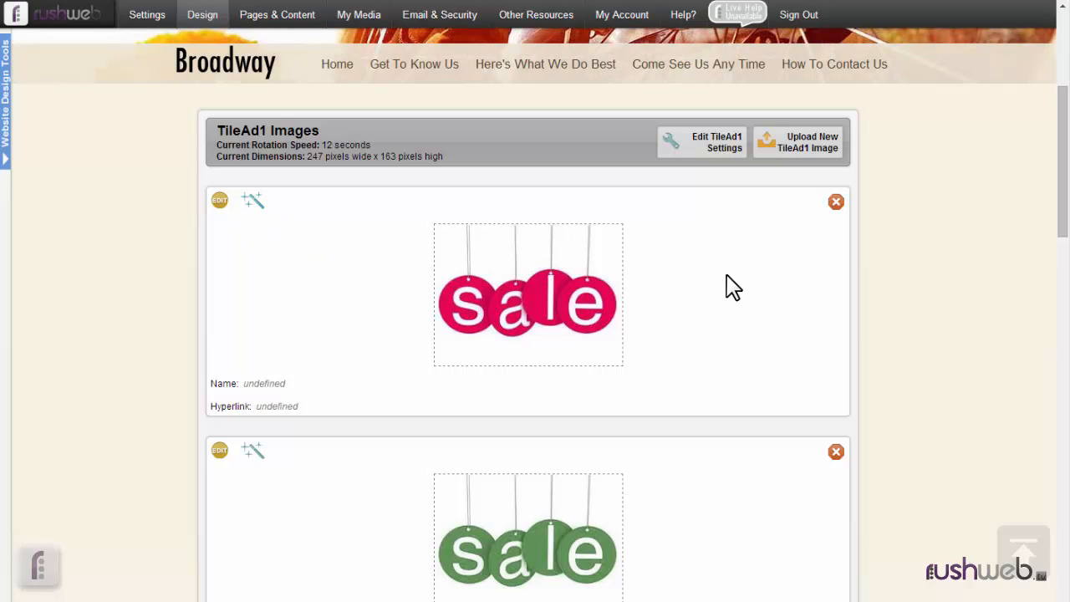
scroll(725, 286, down, 5)
scroll(726, 286, up, 5)
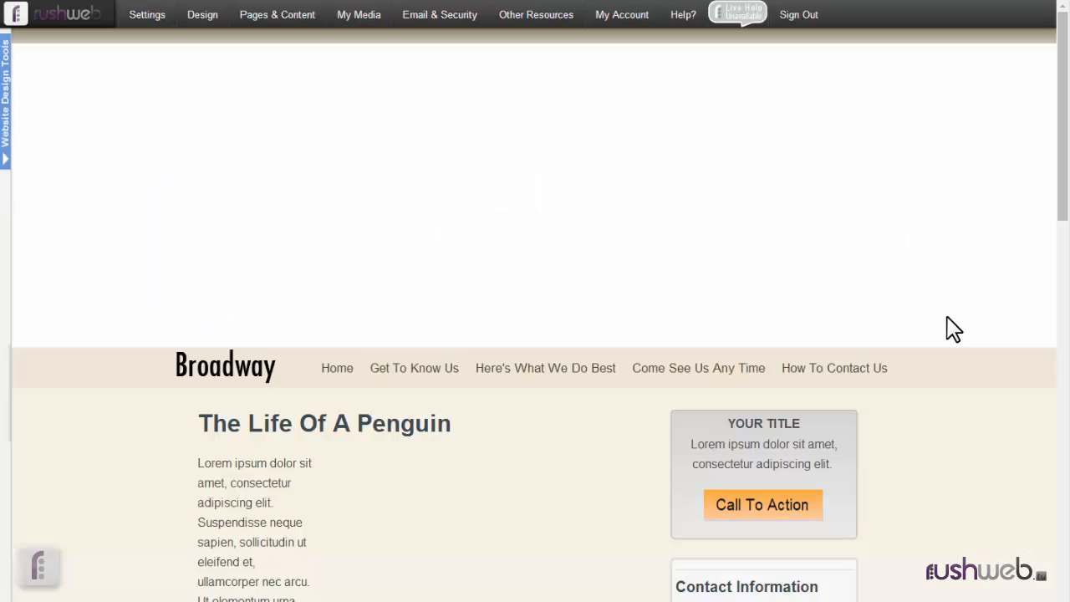
scroll(947, 316, down, 10)
scroll(952, 329, down, 5)
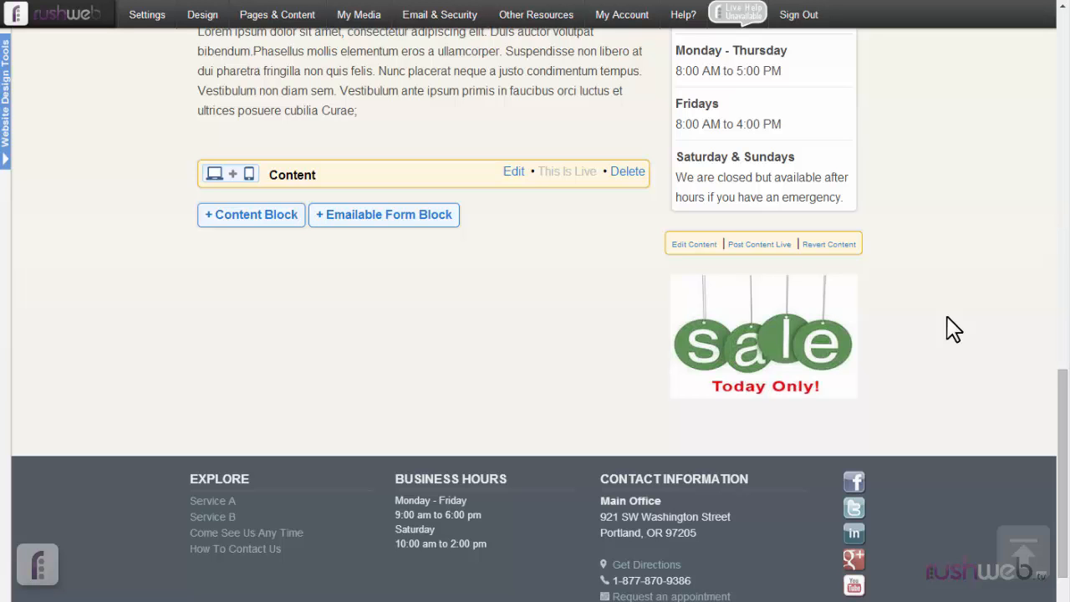
scroll(953, 329, up, 15)
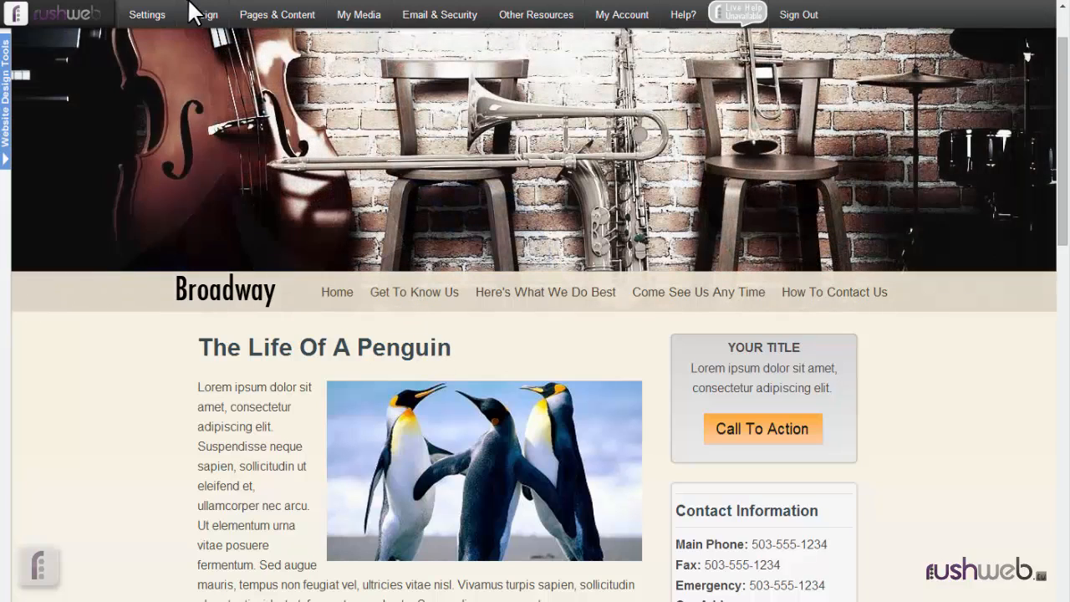
Set the TileAd1 group's delay between crossfades to 2 seconds and save the settings.
mouse_move(200, 15)
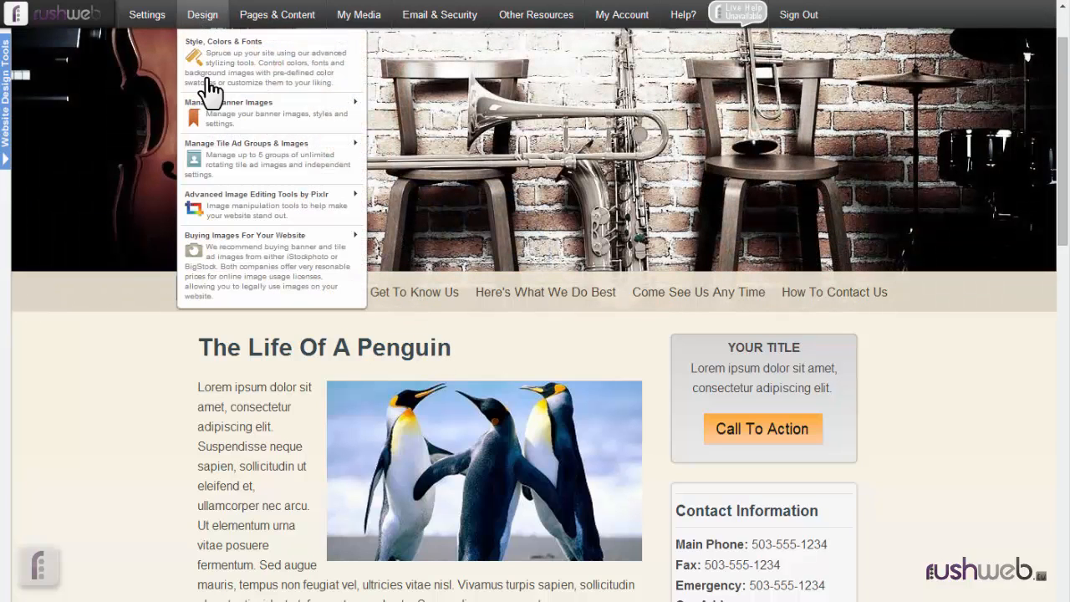
mouse_move(234, 161)
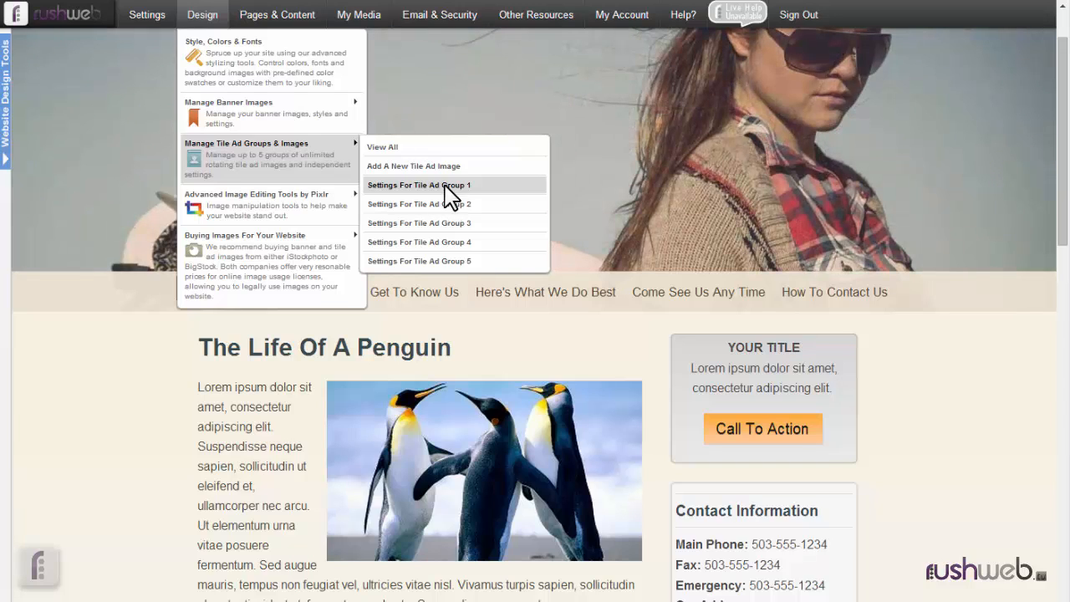
click(448, 185)
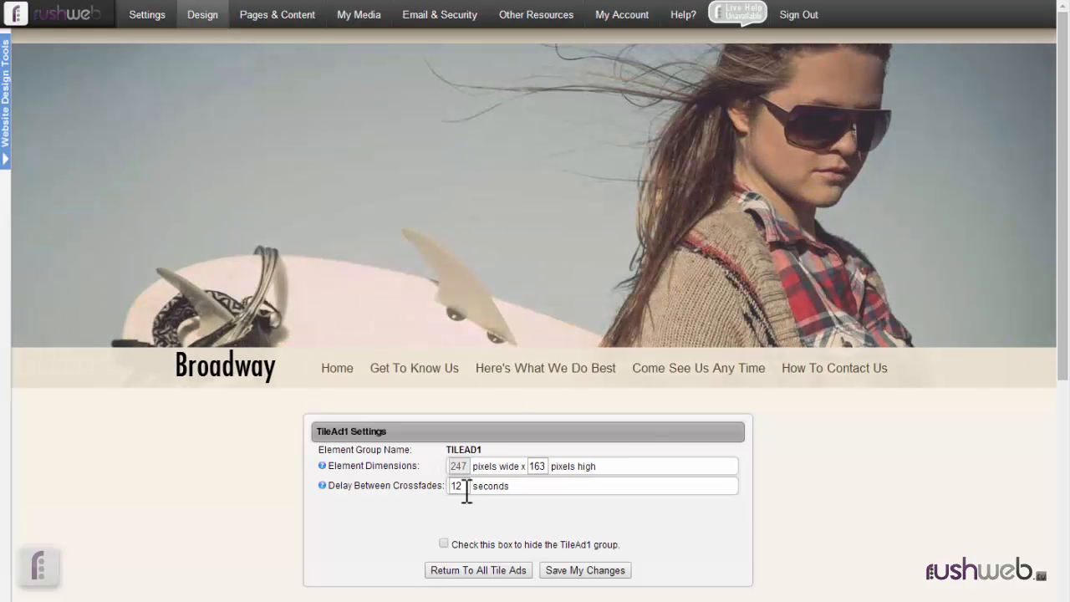
drag(466, 491, 437, 488)
text(2)
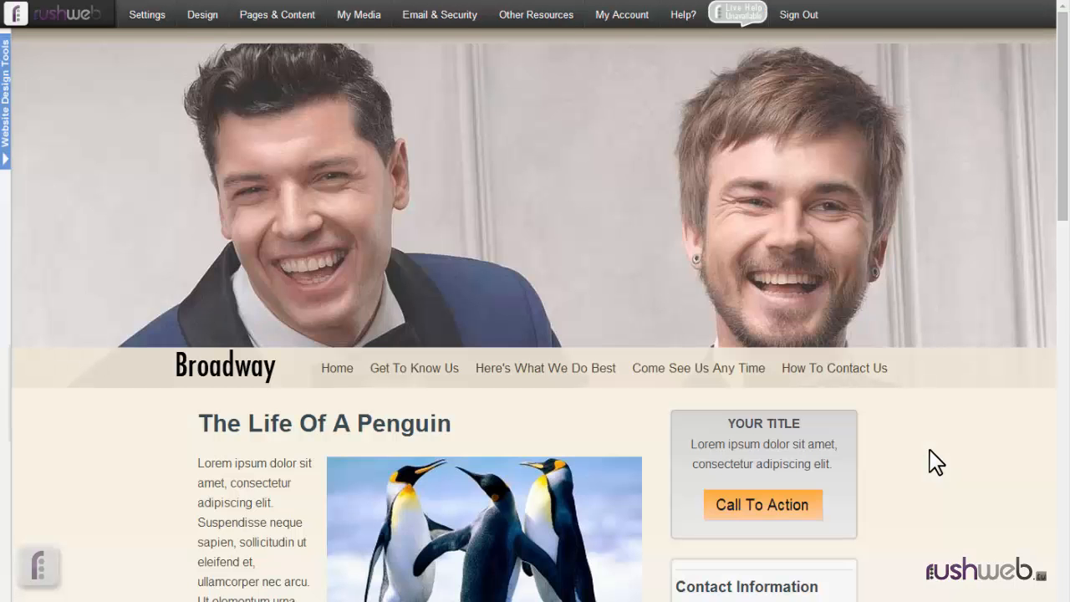
Check the rotation speed of the tile ad below the business hours in the page's side column.
scroll(936, 462, down, 15)
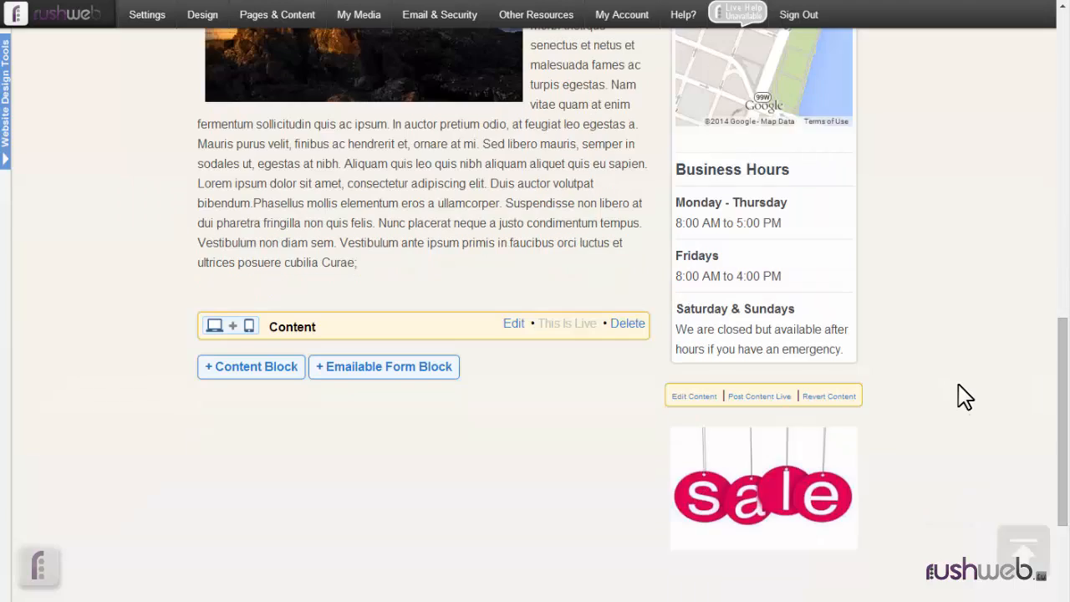
scroll(958, 384, down, 2)
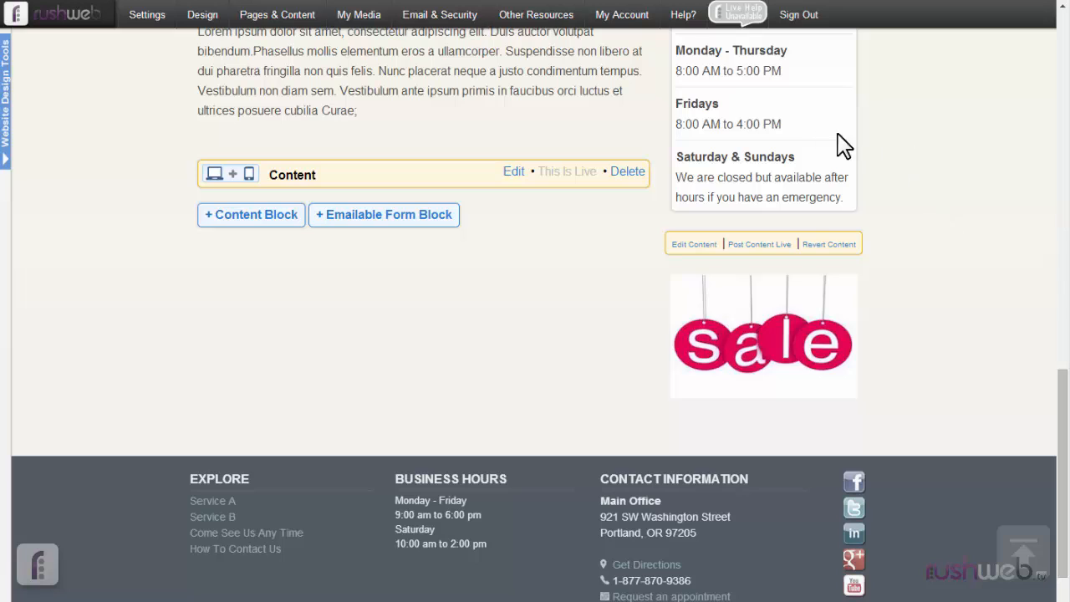
scroll(915, 197, up, 2)
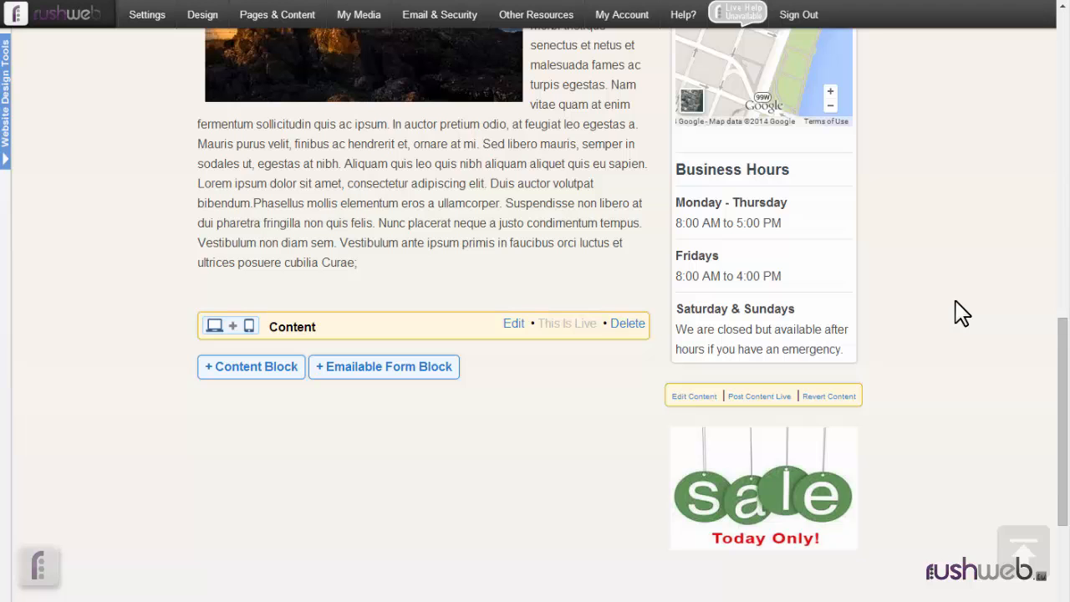
scroll(961, 313, up, 3)
scroll(961, 314, down, 1)
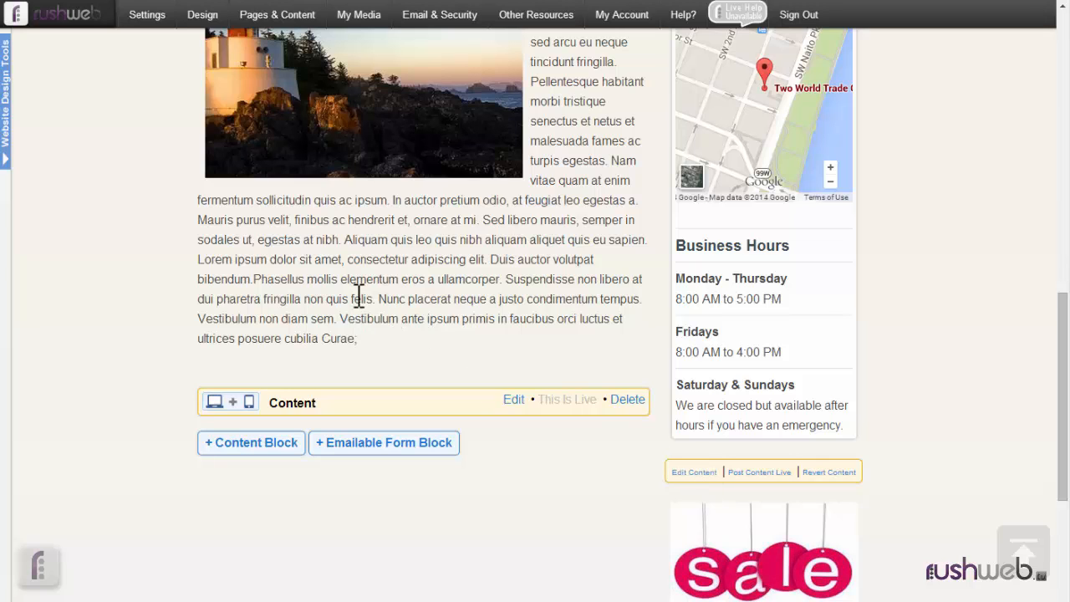
Open the Column Top content of the left/right column for editing and look over its editor.
mouse_move(267, 15)
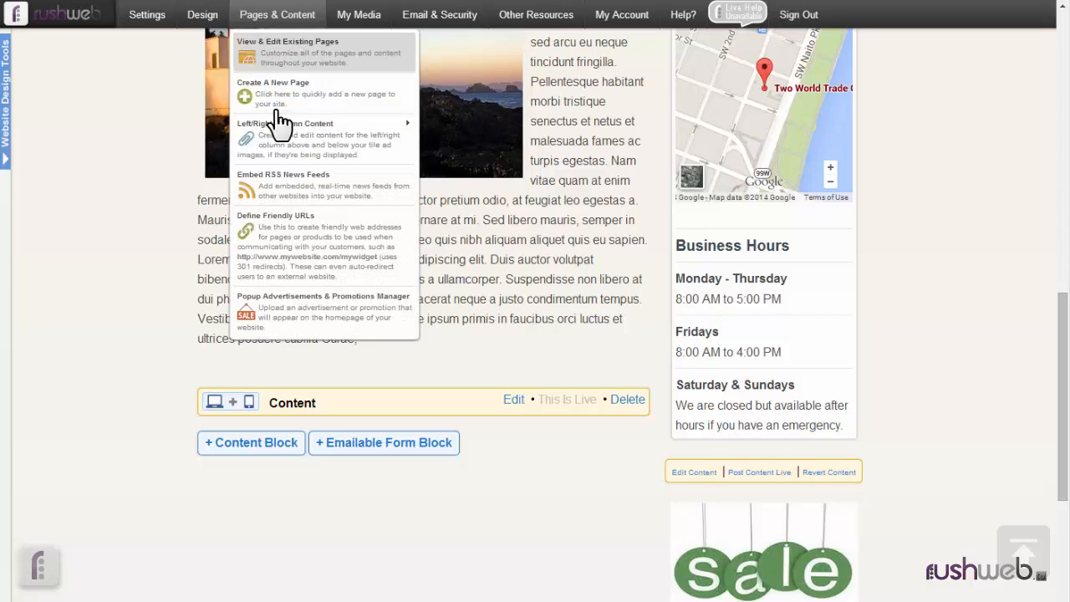
mouse_move(281, 141)
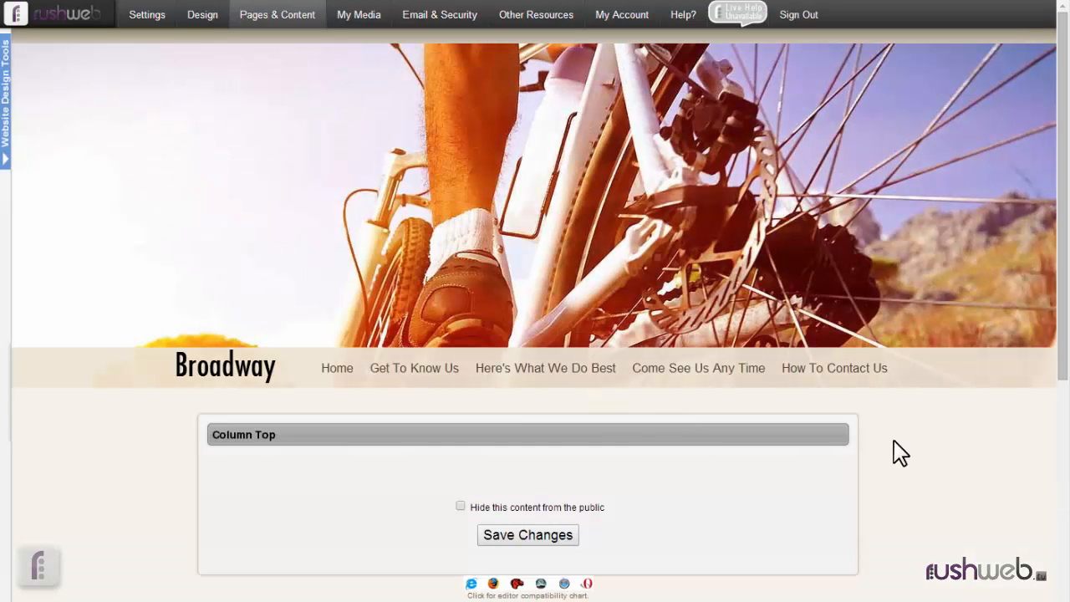
scroll(899, 452, down, 5)
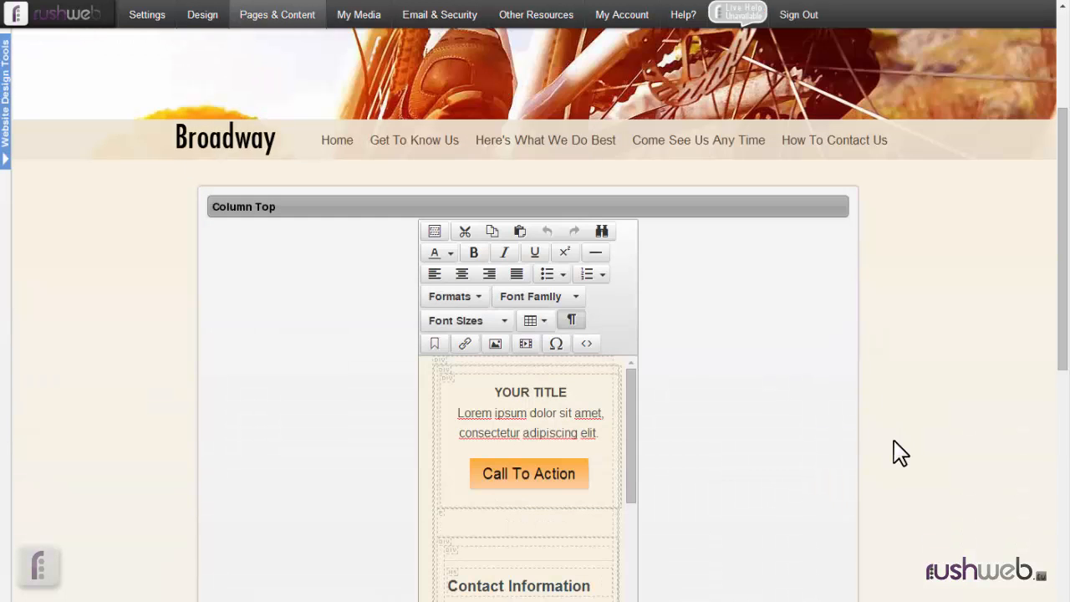
scroll(899, 452, down, 1)
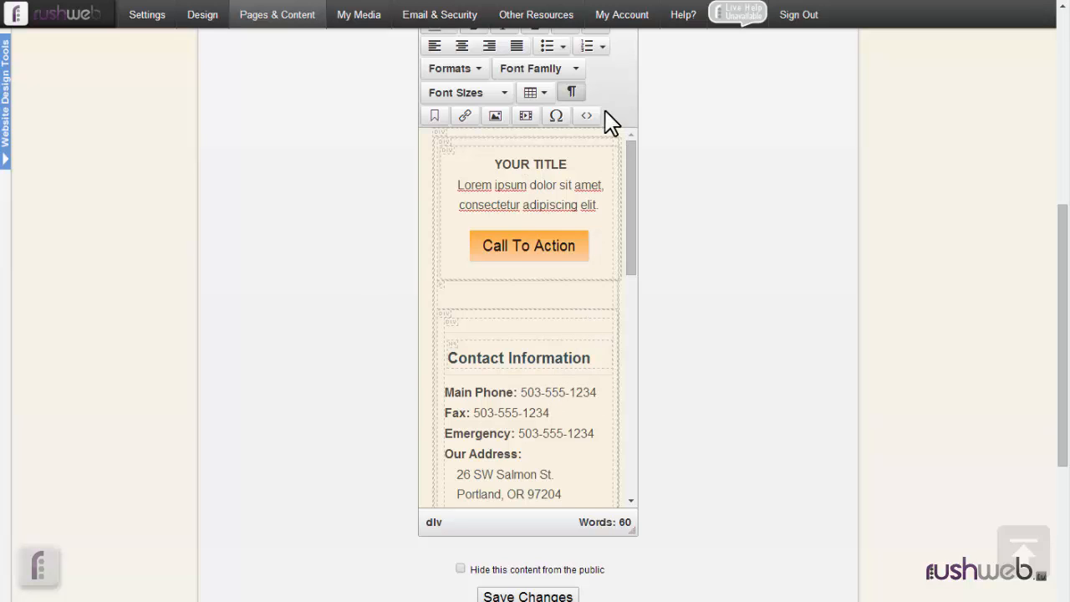
Hide the dotted block outlines in the Column Top editor, look through the content, and show the outlines again.
click(571, 94)
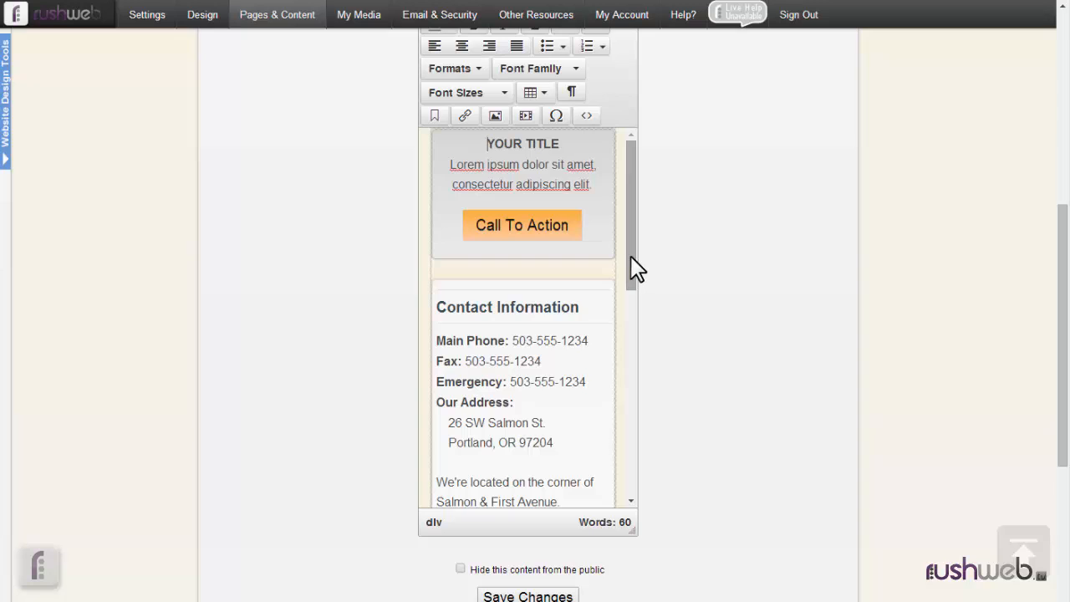
scroll(628, 352, down, 1)
scroll(635, 259, down, 3)
scroll(635, 258, up, 4)
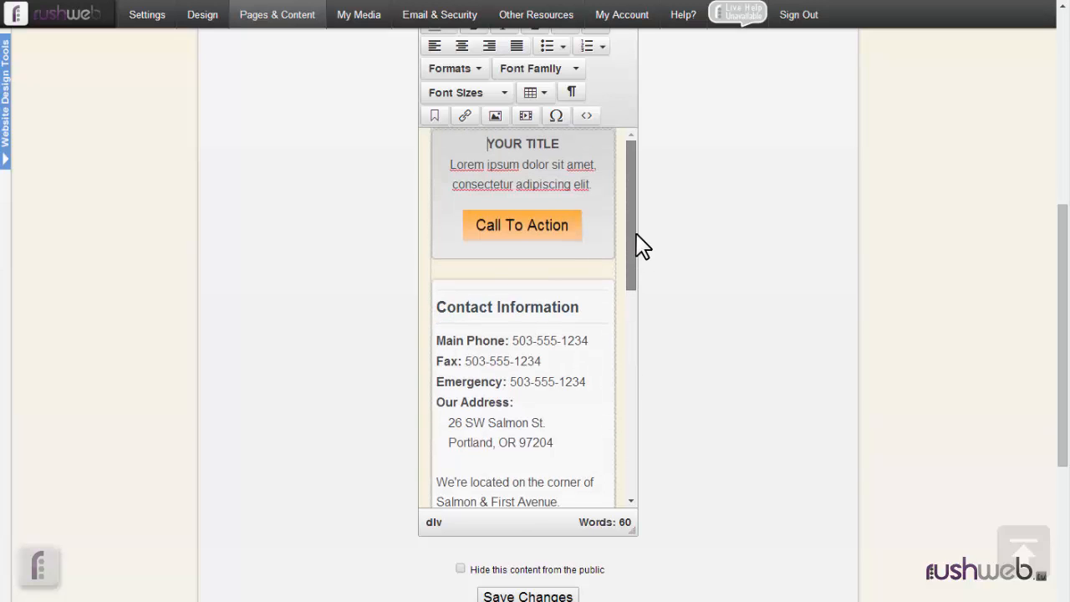
click(572, 94)
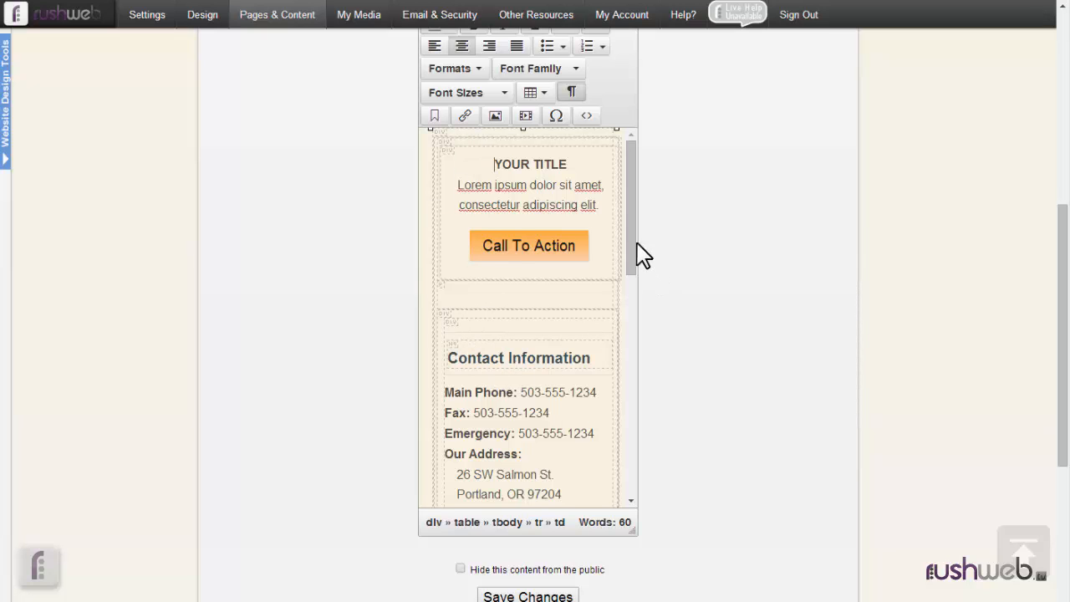
drag(633, 255, 633, 216)
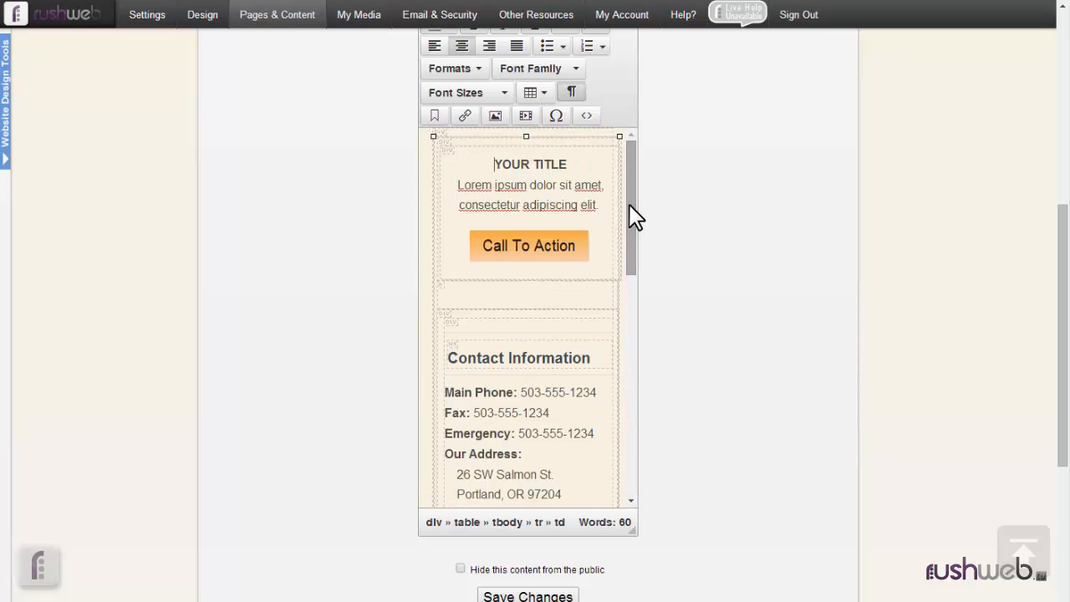
Open the Column Bottom content, make it visible to the public, save it, and check it below the tile ad on the page.
mouse_move(287, 28)
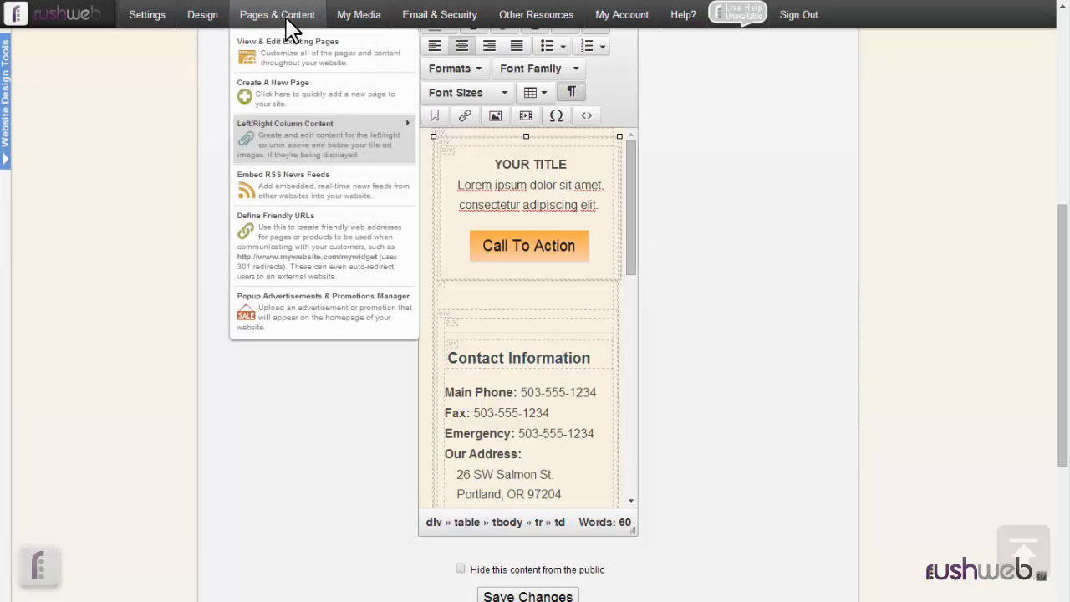
mouse_move(299, 129)
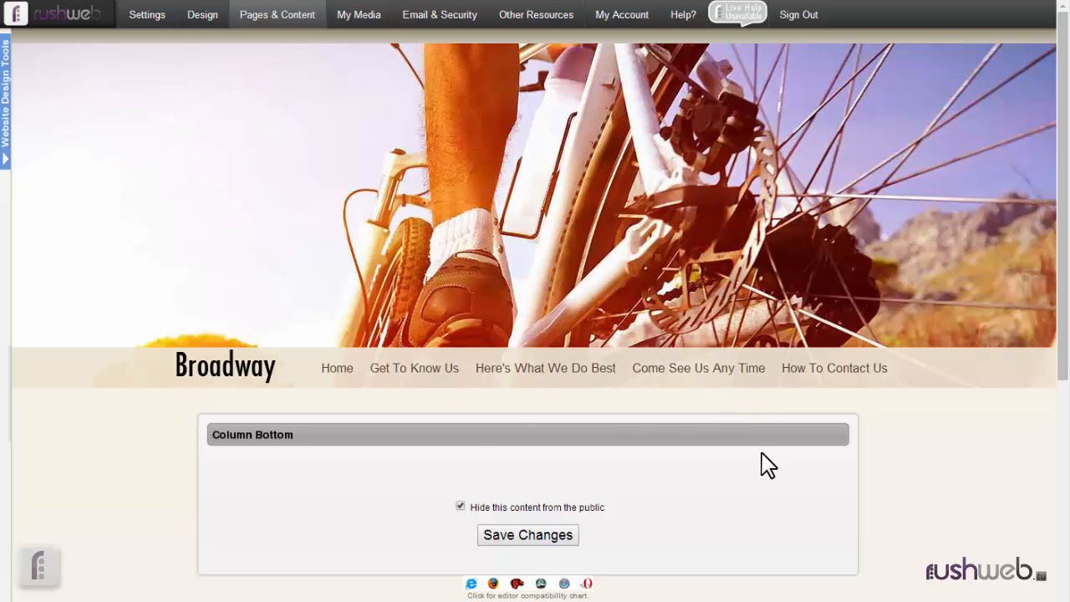
scroll(795, 468, down, 4)
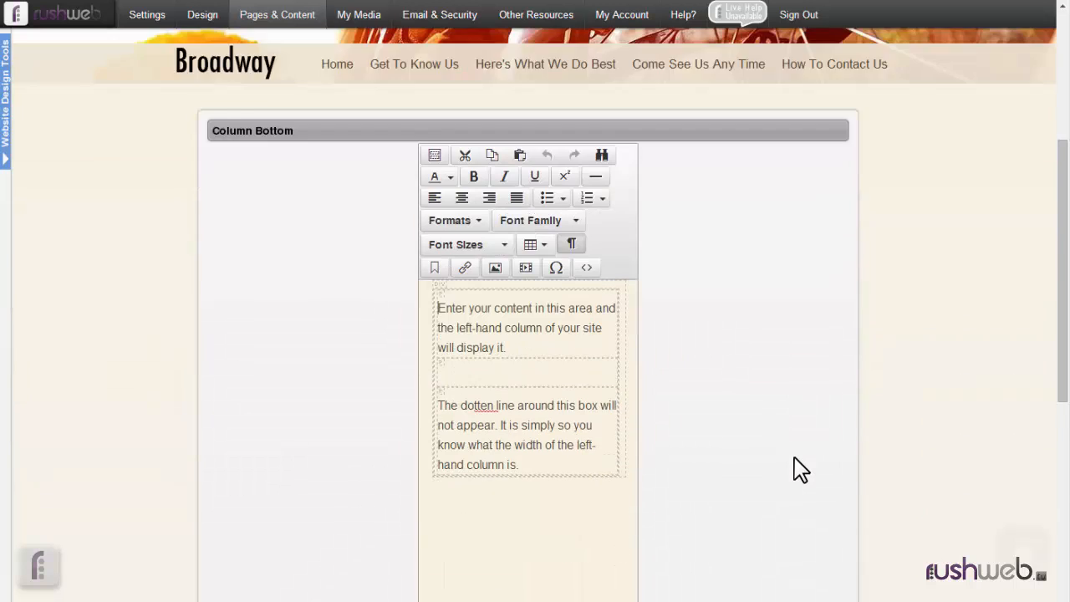
scroll(796, 468, down, 2)
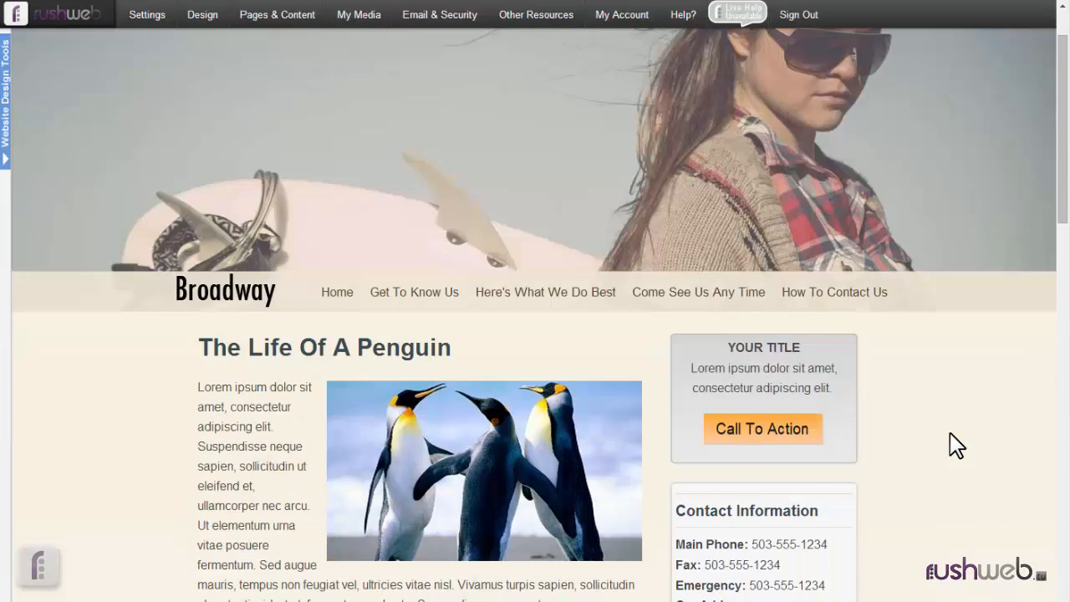
scroll(950, 433, down, 15)
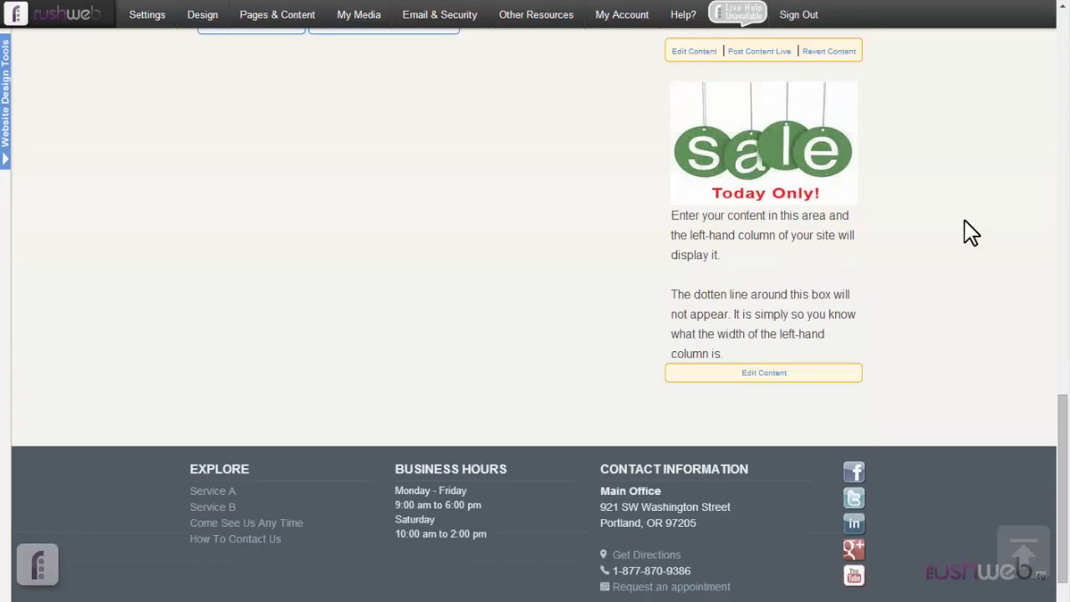
scroll(911, 287, up, 1)
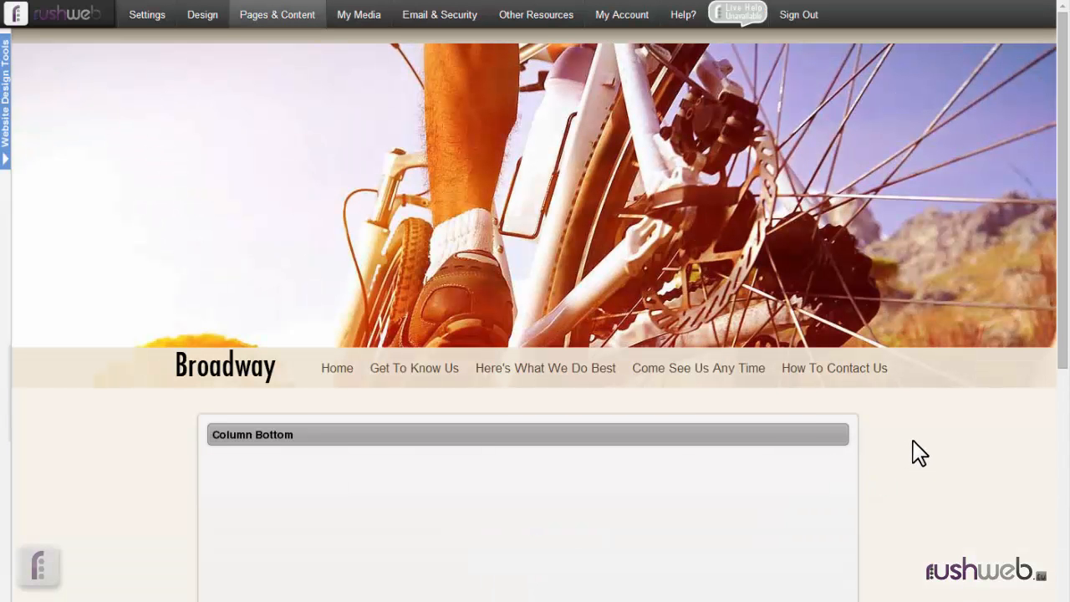
Open the Column Bottom content again and start embedding a video in the blank row between its two paragraphs.
scroll(917, 452, down, 4)
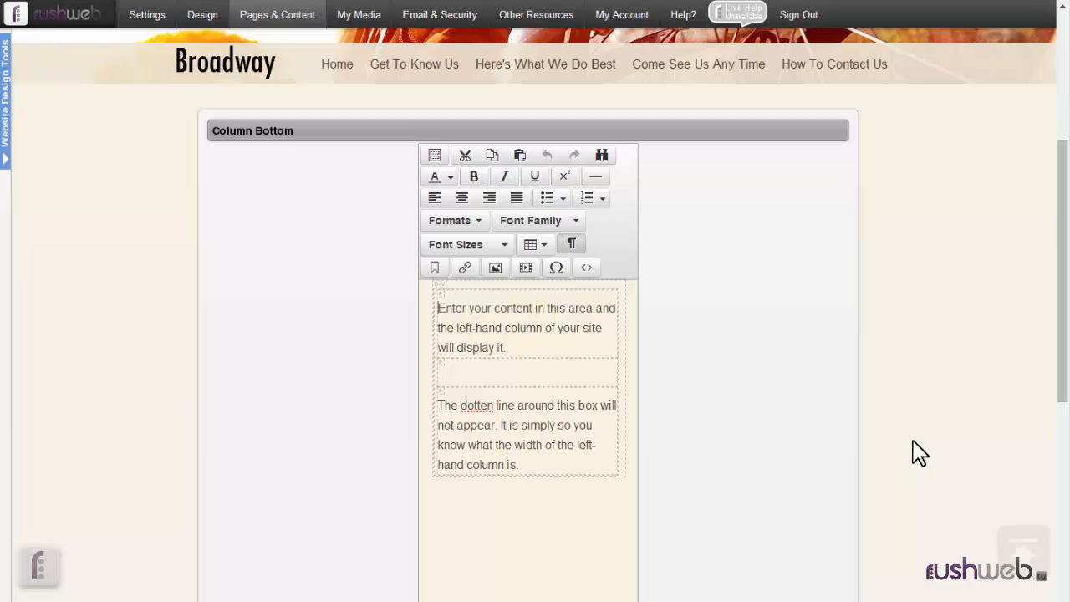
click(566, 372)
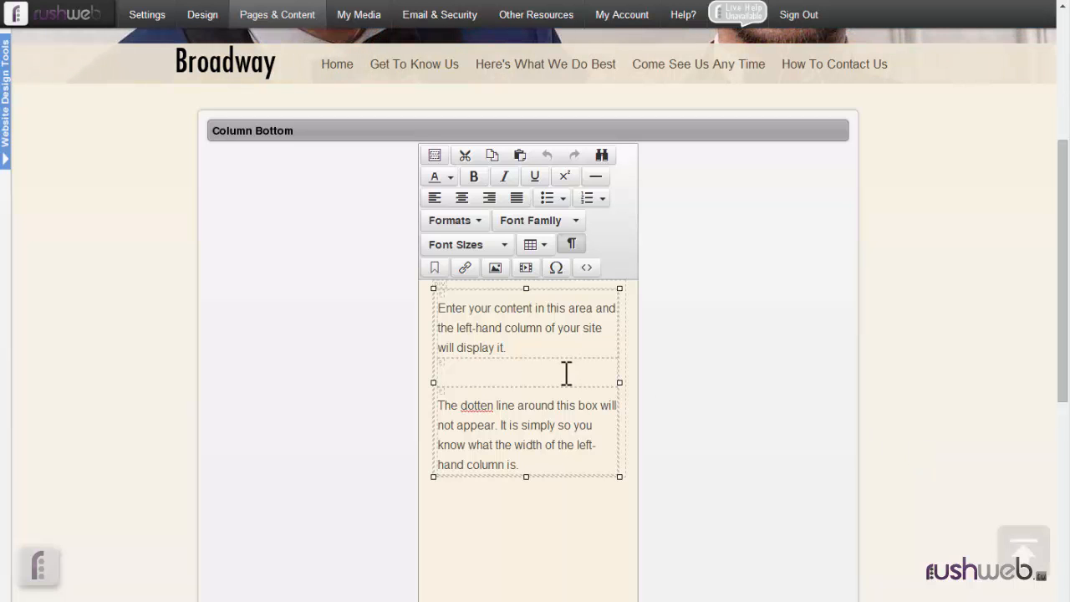
click(525, 268)
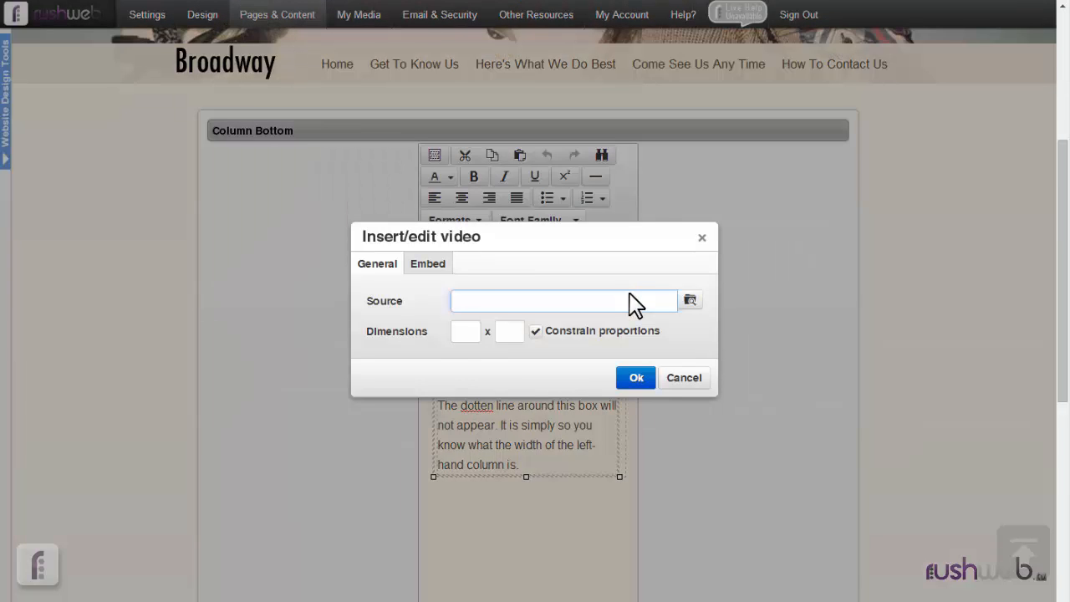
click(430, 266)
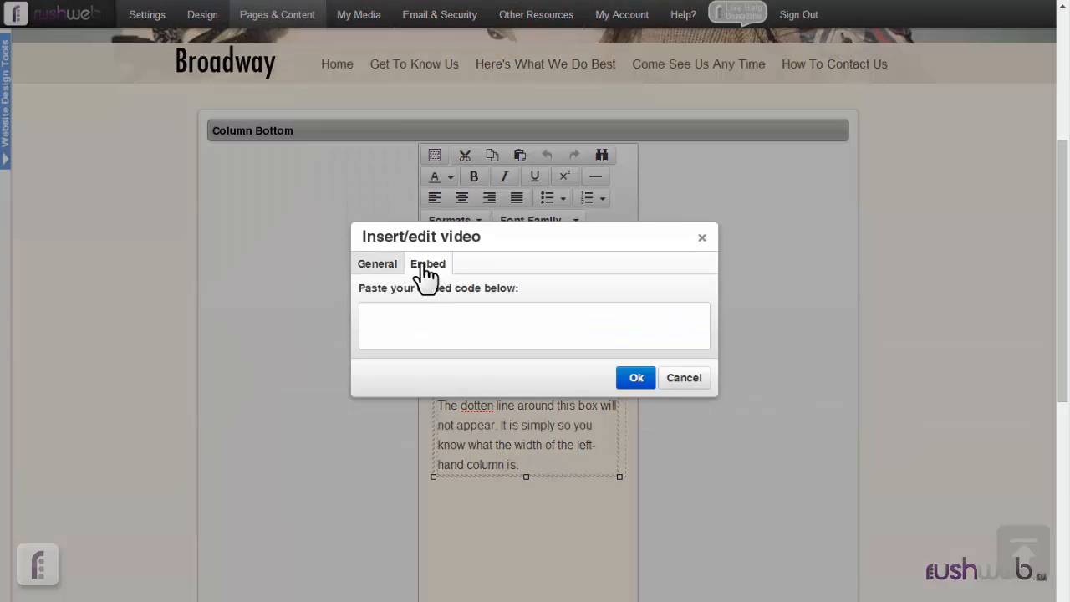
click(449, 328)
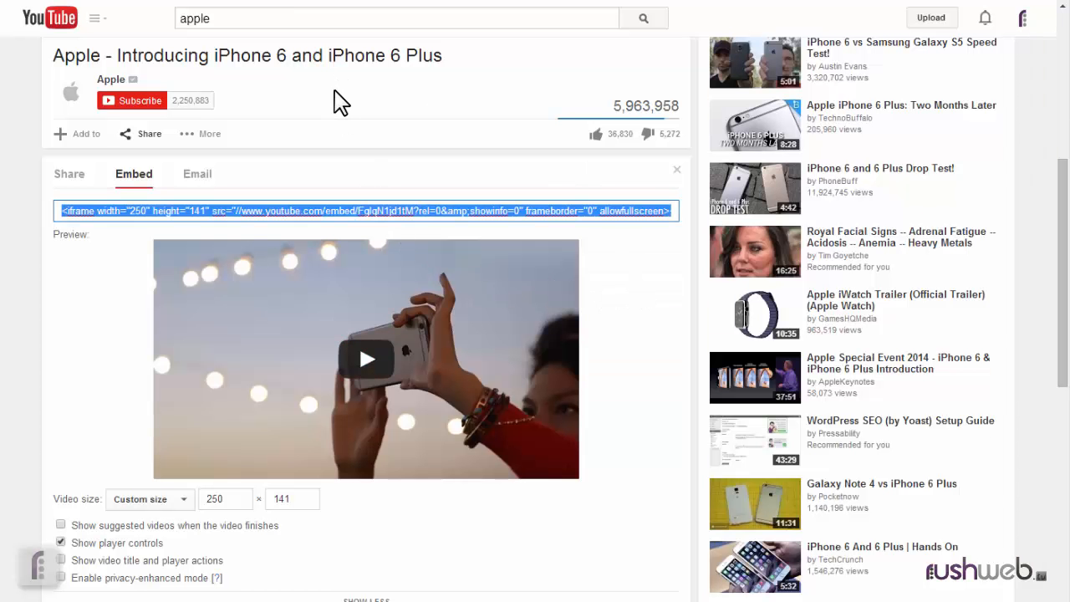
Switch to YouTube and copy the 250 × 141 embed code of the video "Apple - Introducing iPhone 6 and iPhone 6 Plus".
scroll(418, 179, up, 4)
scroll(533, 194, up, 1)
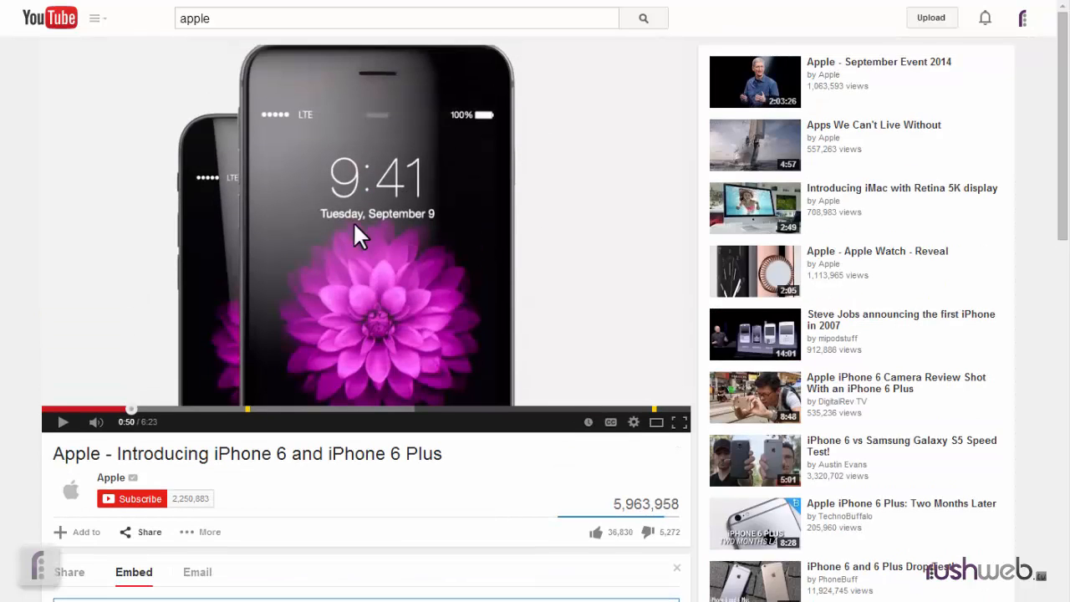
scroll(571, 319, down, 5)
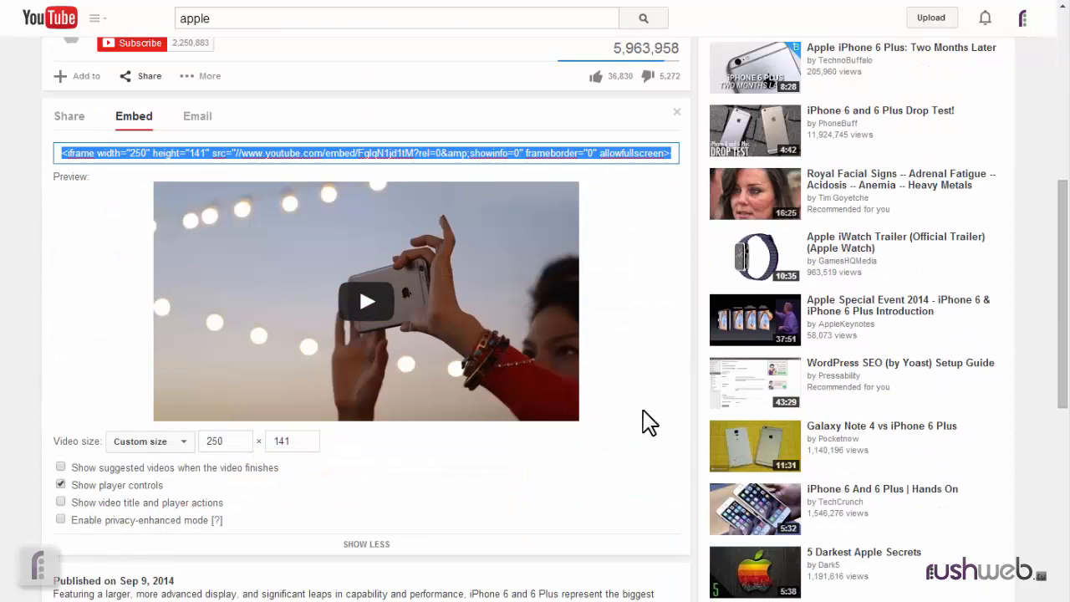
click(236, 441)
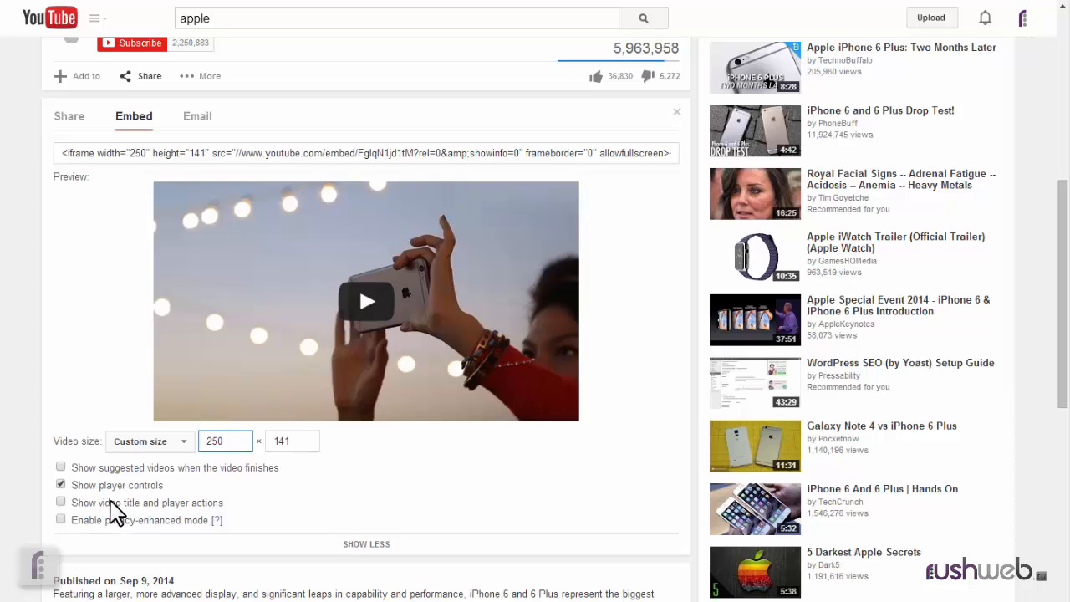
click(377, 153)
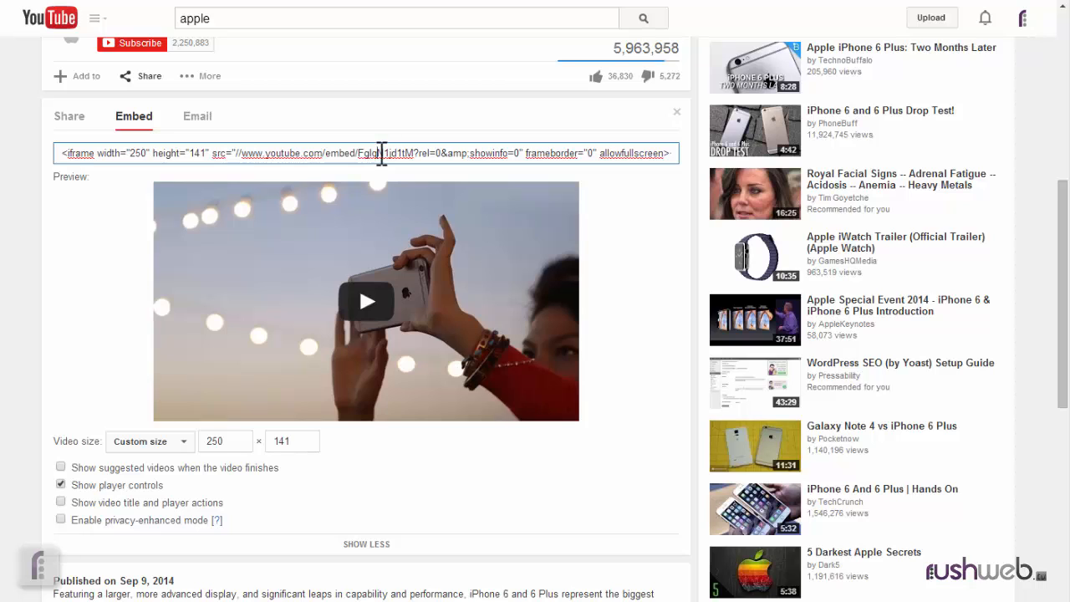
key(ctrl+a)
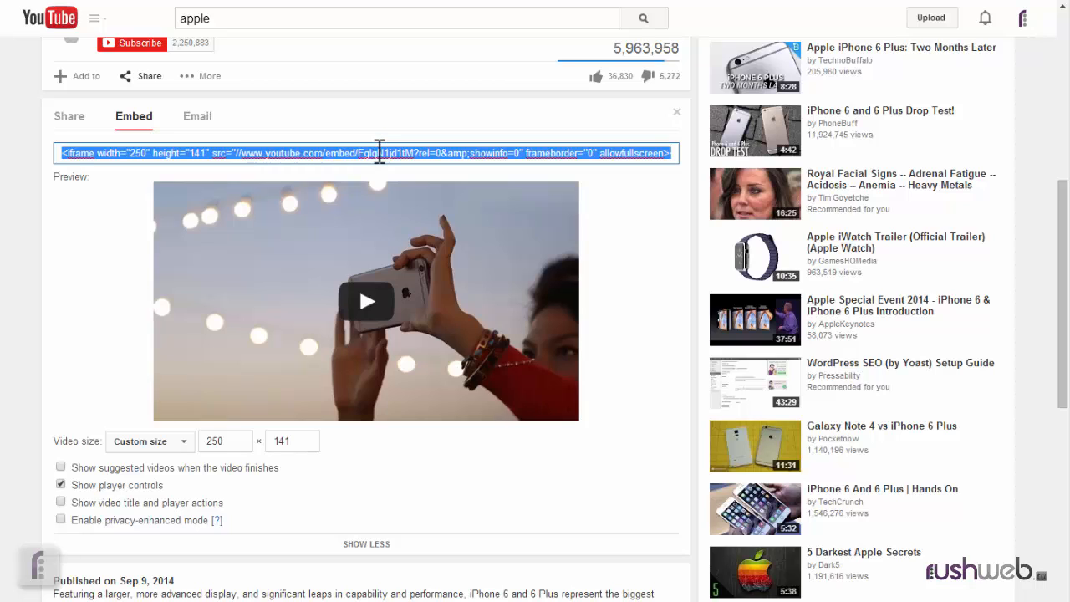
right_click(378, 153)
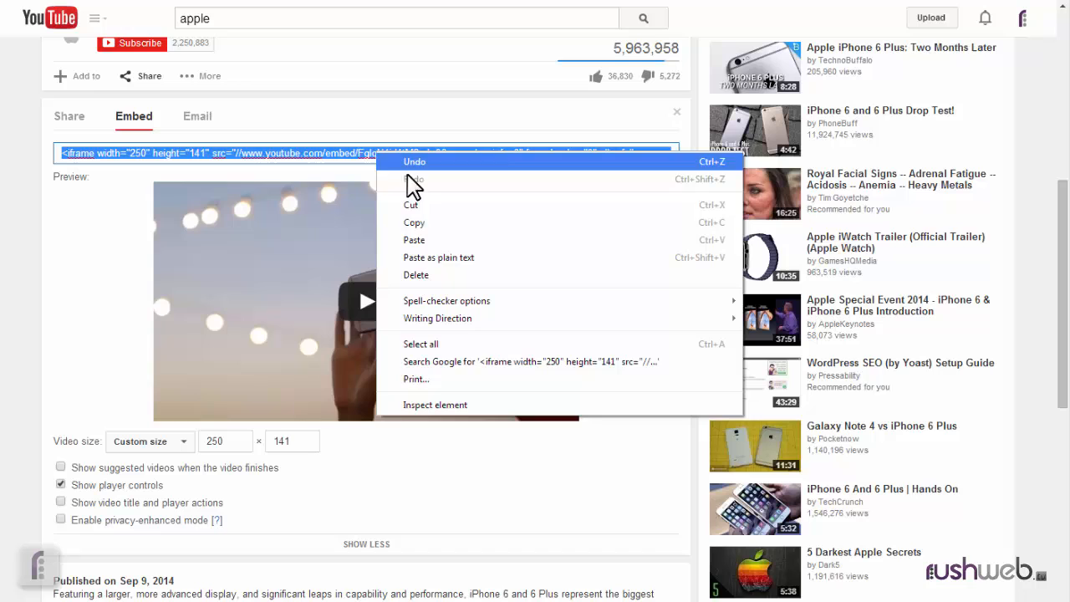
click(430, 219)
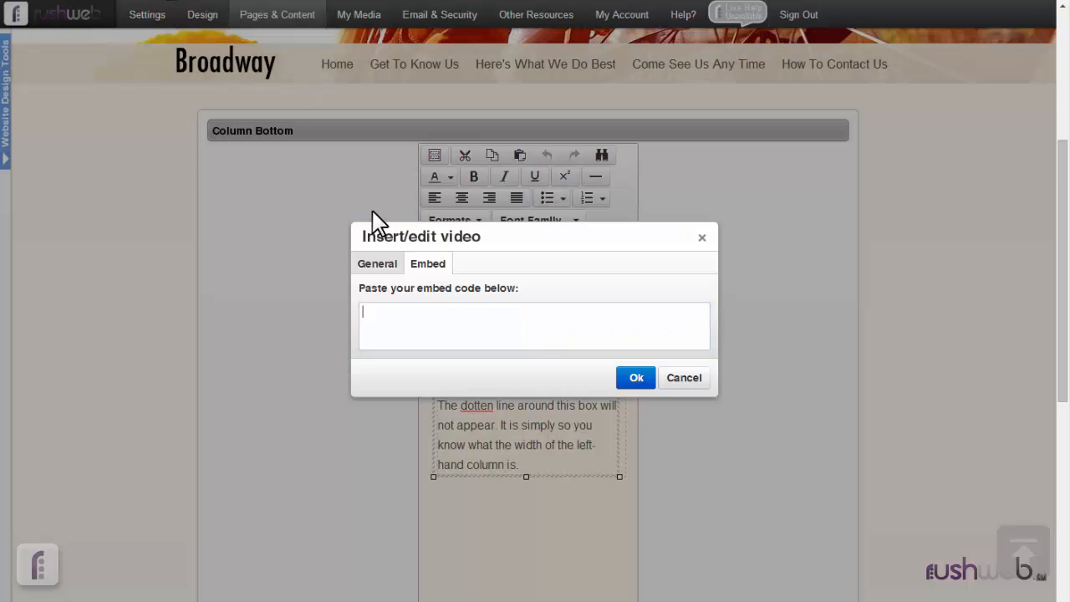
Switch back to the website editor, insert the video from the copied embed code, and save the Column Bottom content.
click(468, 317)
right_click(466, 311)
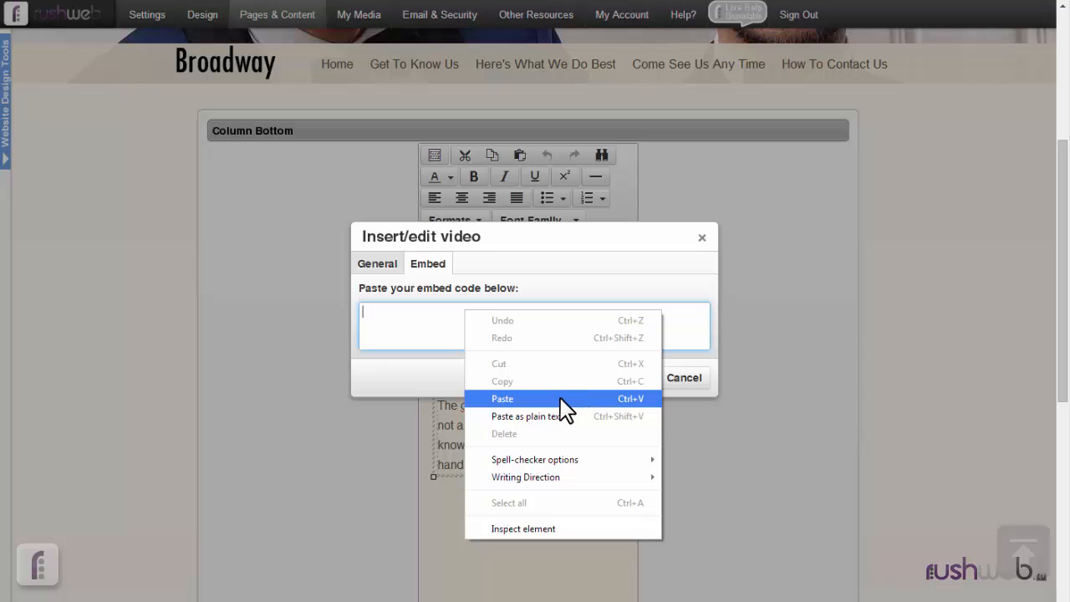
click(532, 398)
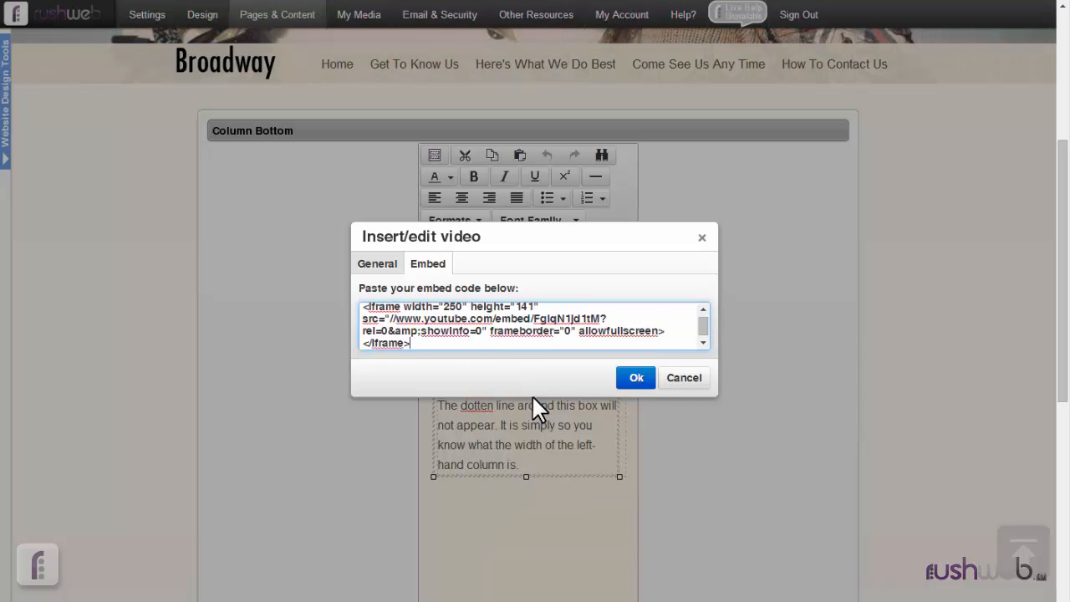
click(639, 378)
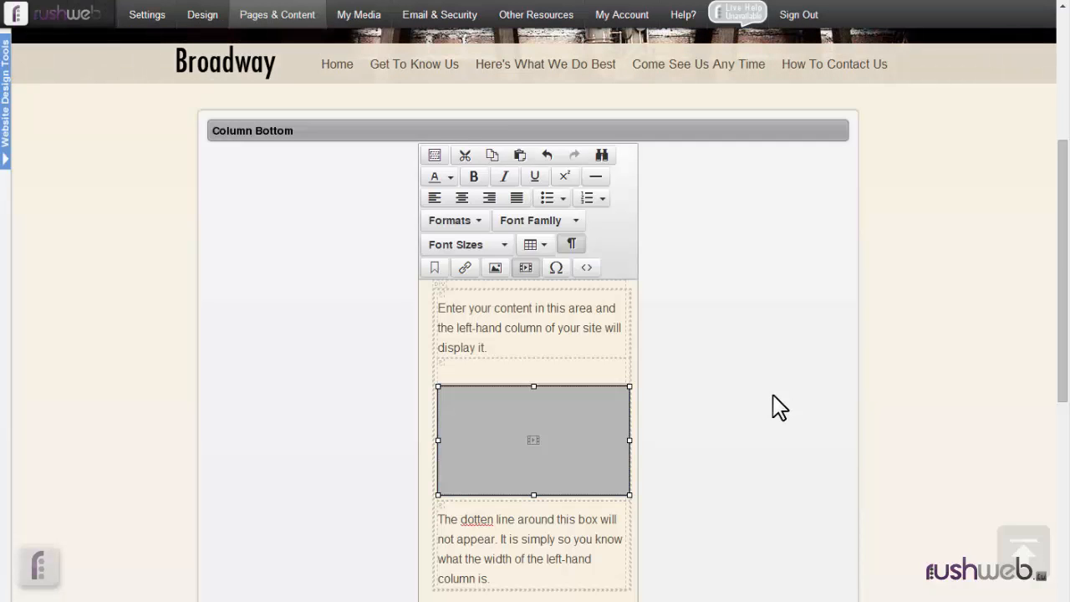
scroll(769, 398, down, 3)
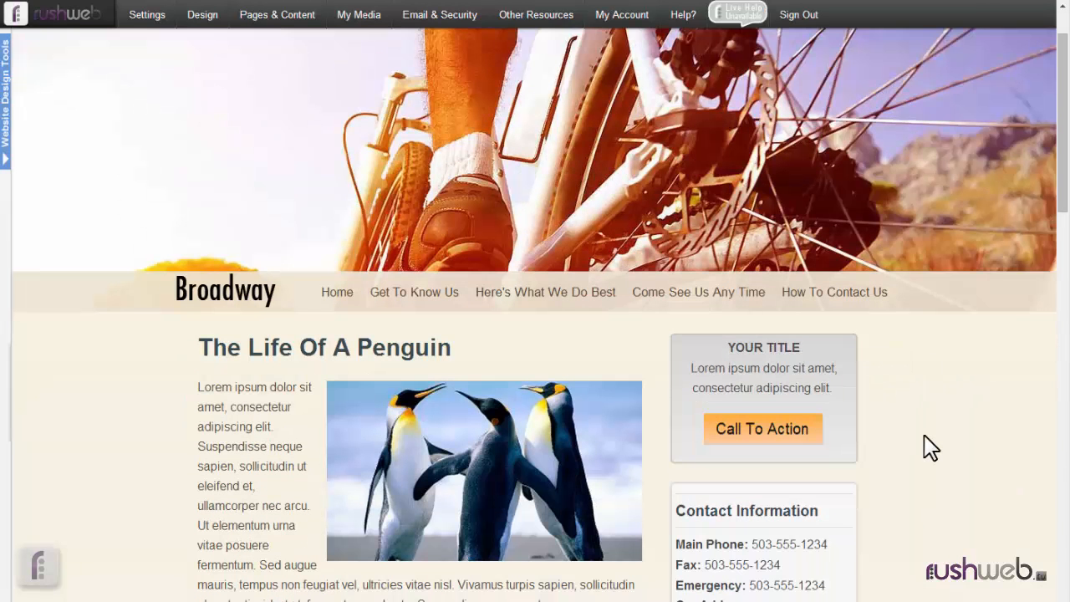
Play the embedded video below the tile ad in the page's side column and check how the column content is arranged.
scroll(930, 447, down, 15)
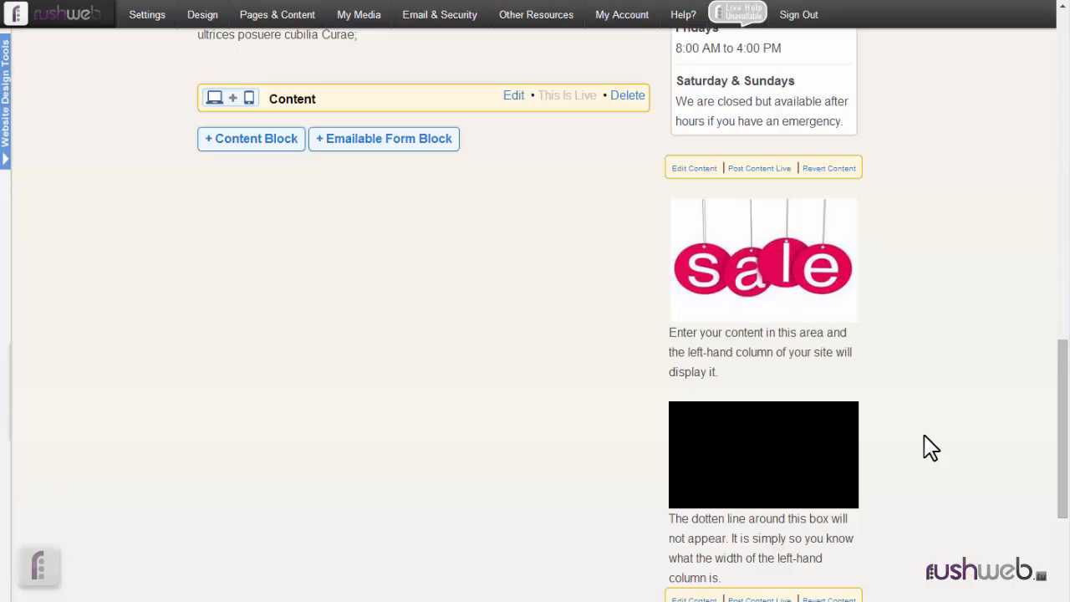
scroll(930, 447, down, 2)
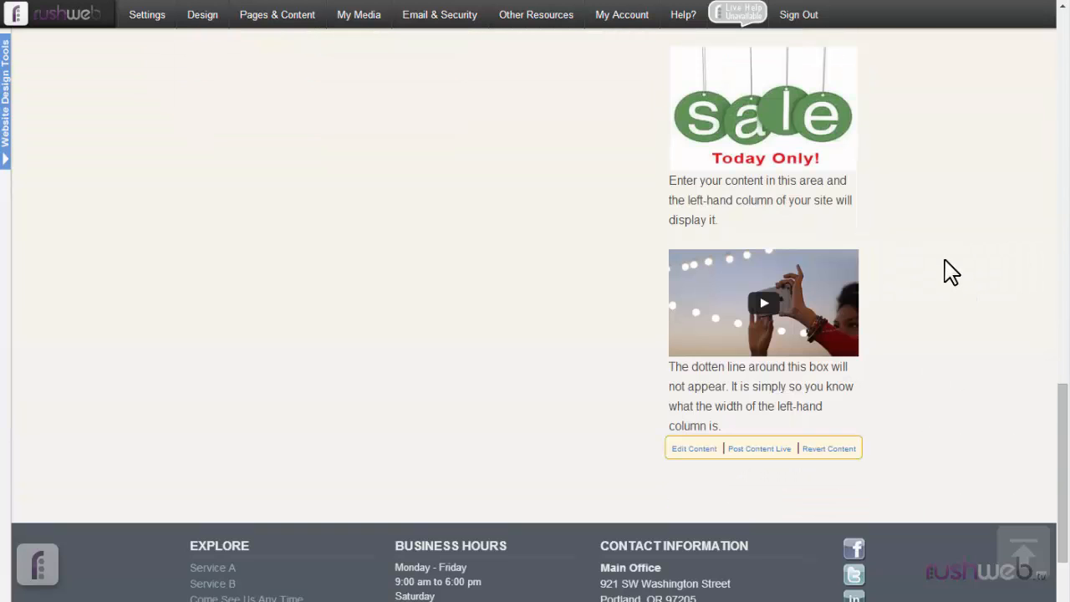
click(762, 304)
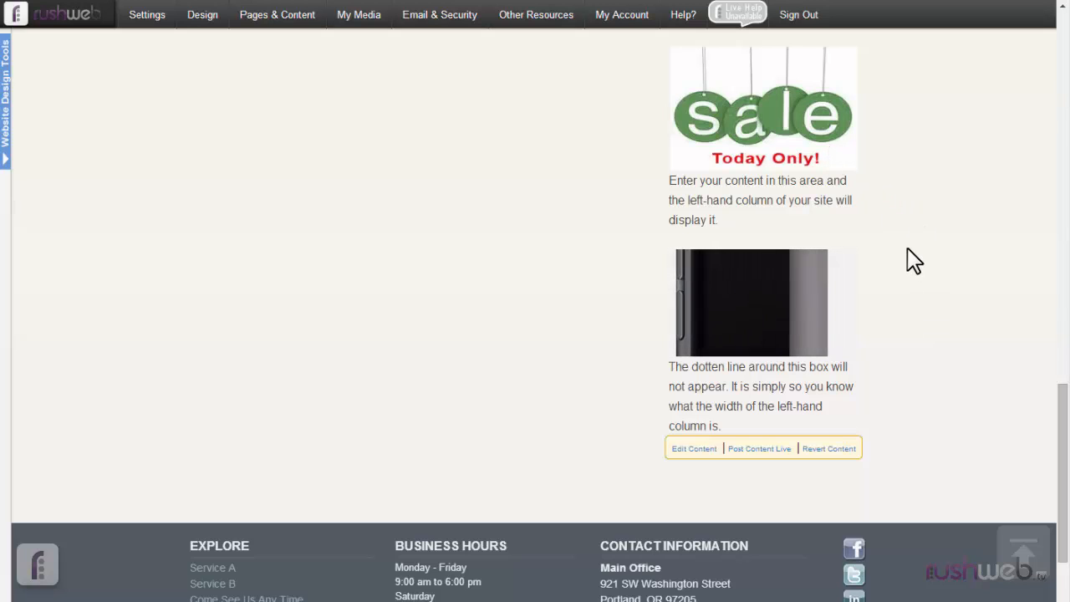
mouse_move(846, 305)
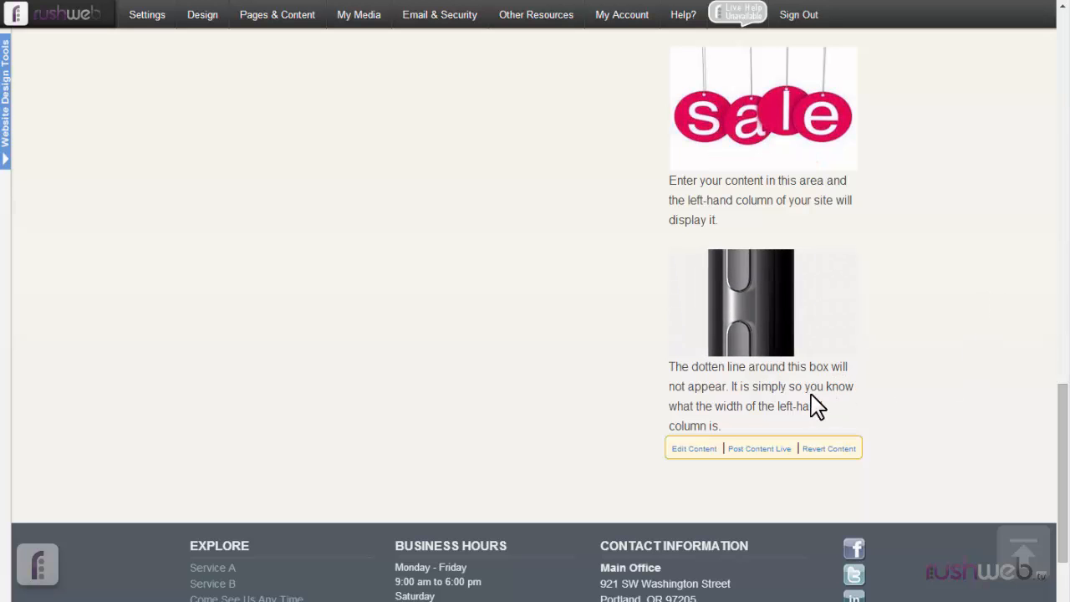
scroll(939, 407, up, 6)
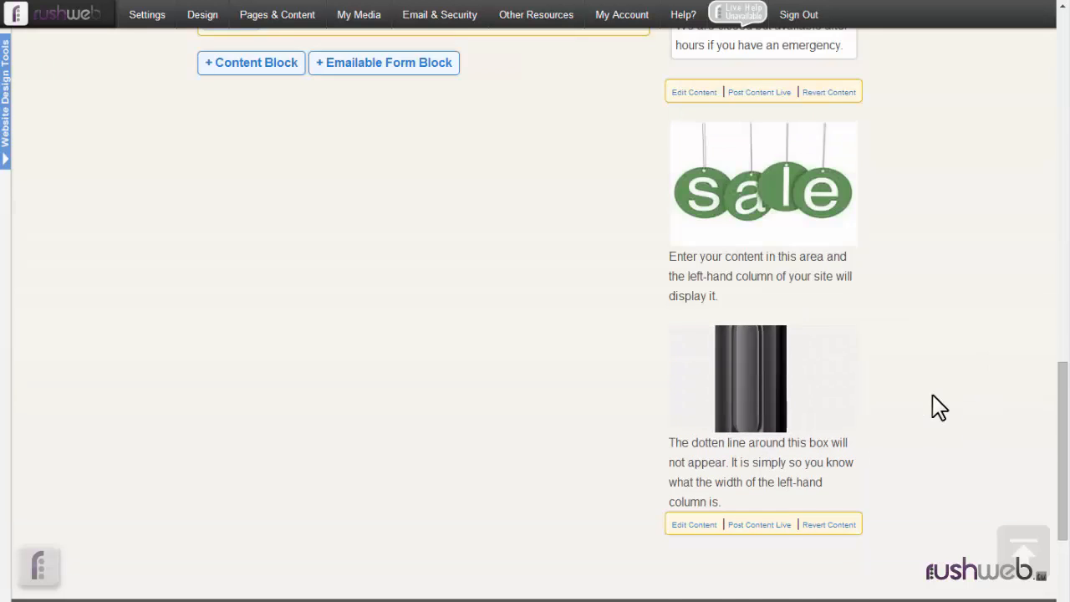
scroll(953, 409, down, 4)
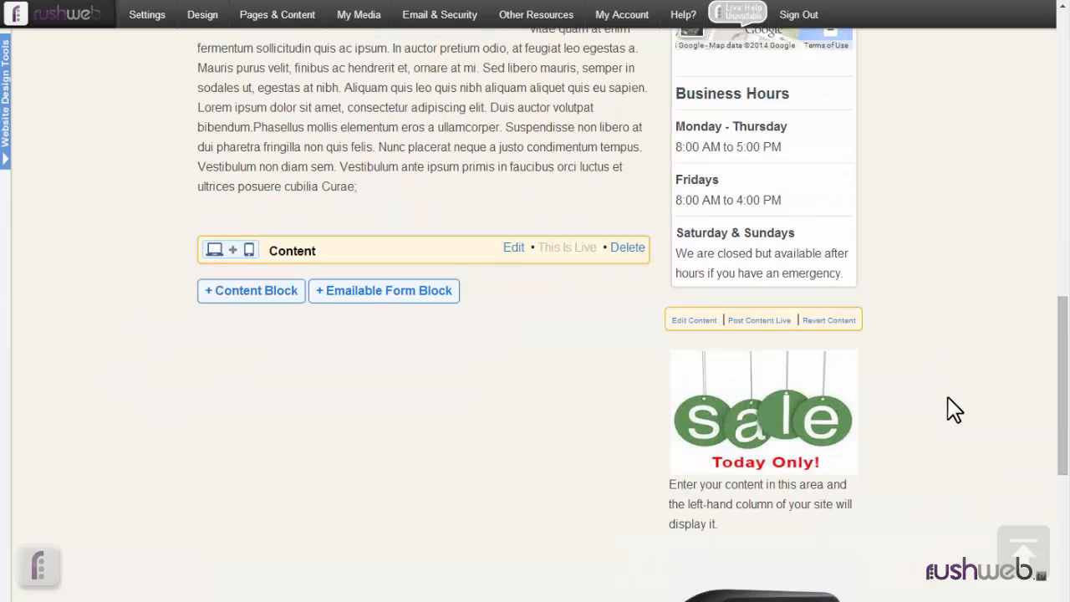
scroll(919, 370, down, 1)
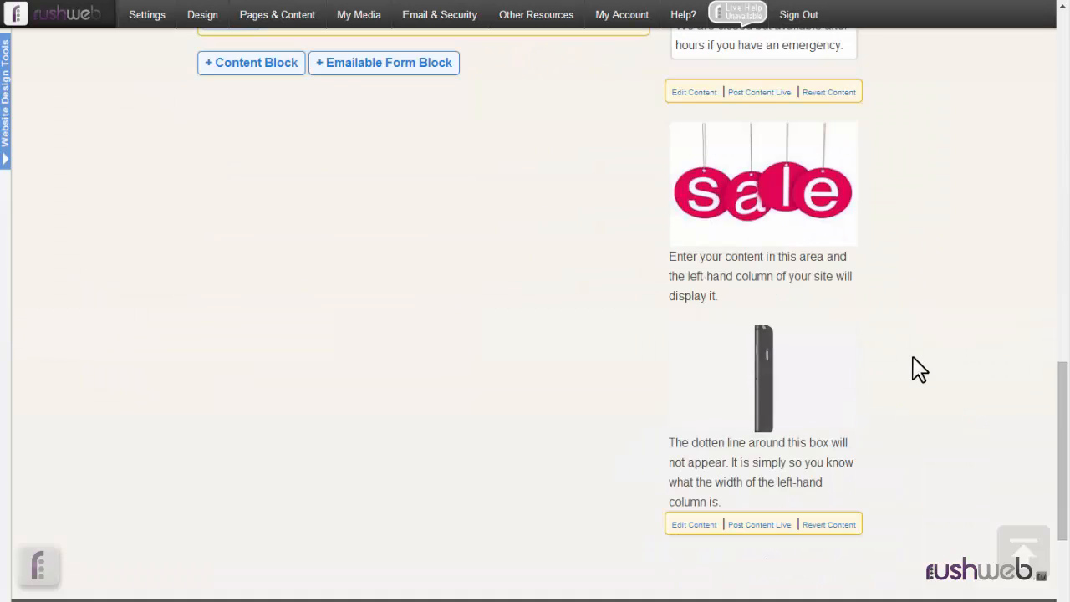